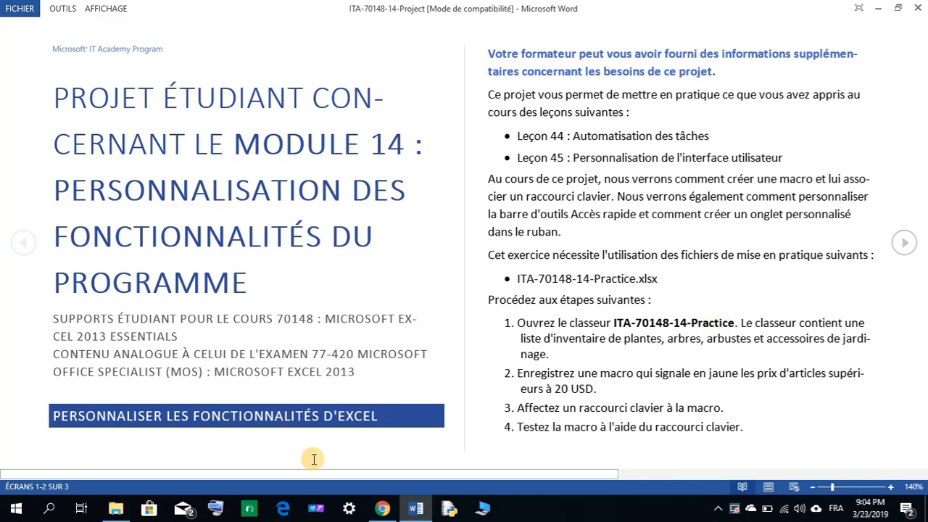
Open the workbook ITA-70148-14-Practice from the student files folder and check the project instructions in Word before returning to Excel
click(117, 509)
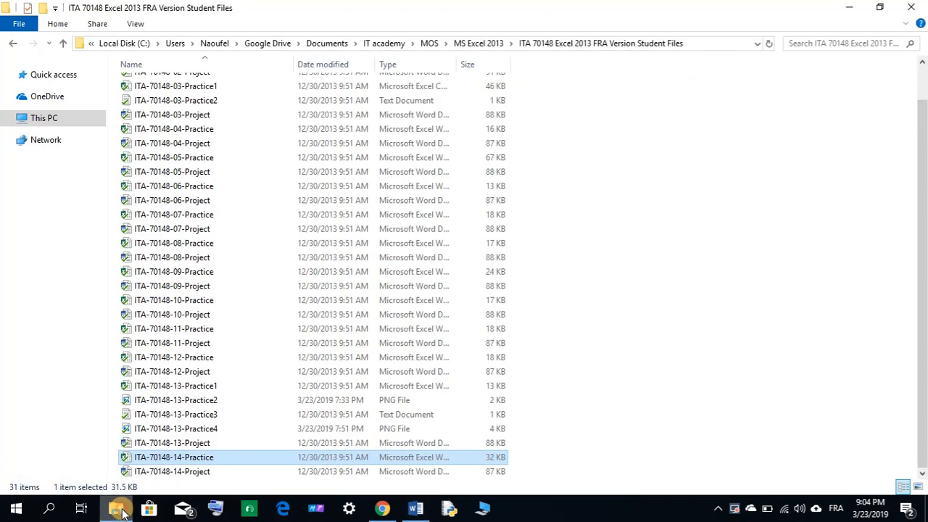
double_click(194, 461)
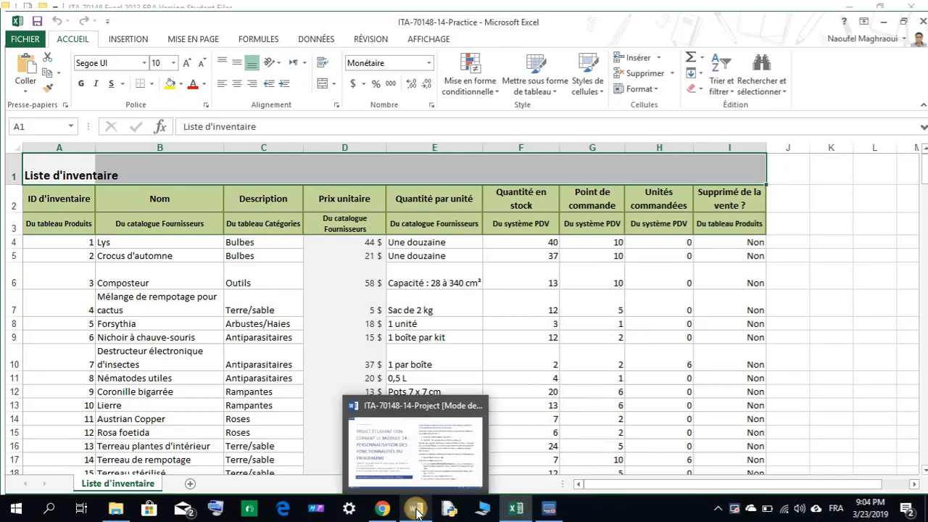
click(450, 417)
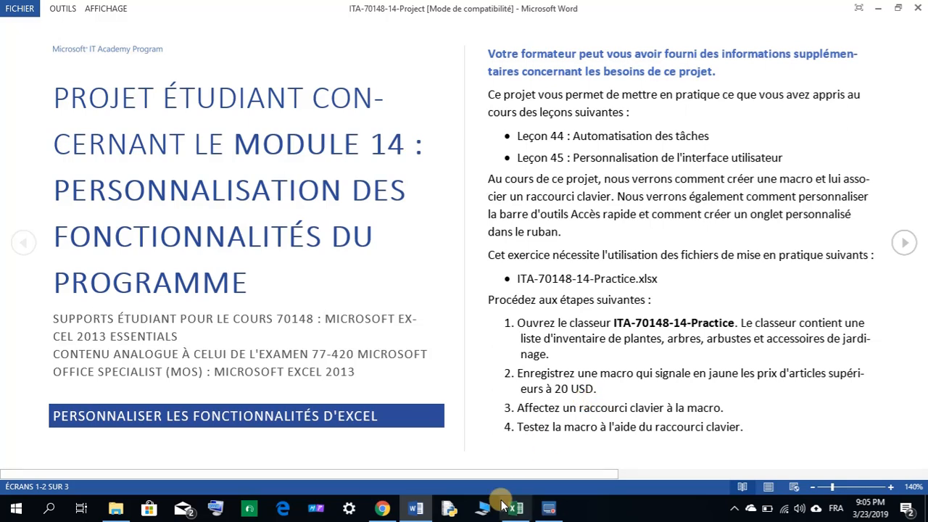
click(519, 511)
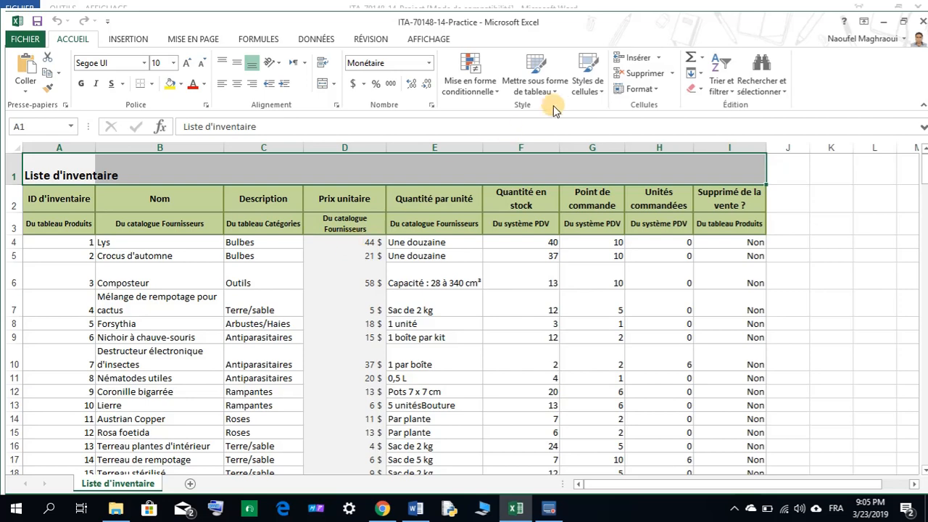
View the list of macros in all open workbooks and close it without creating one
click(422, 42)
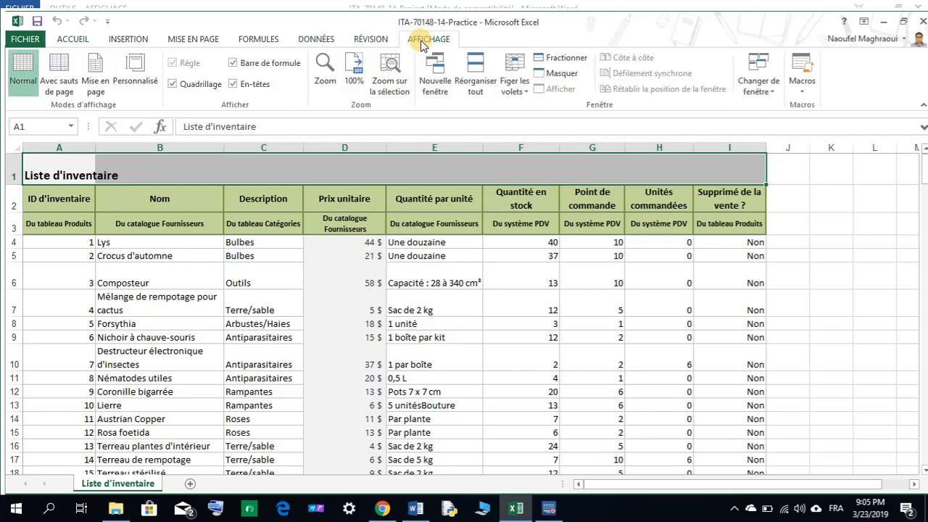
click(807, 97)
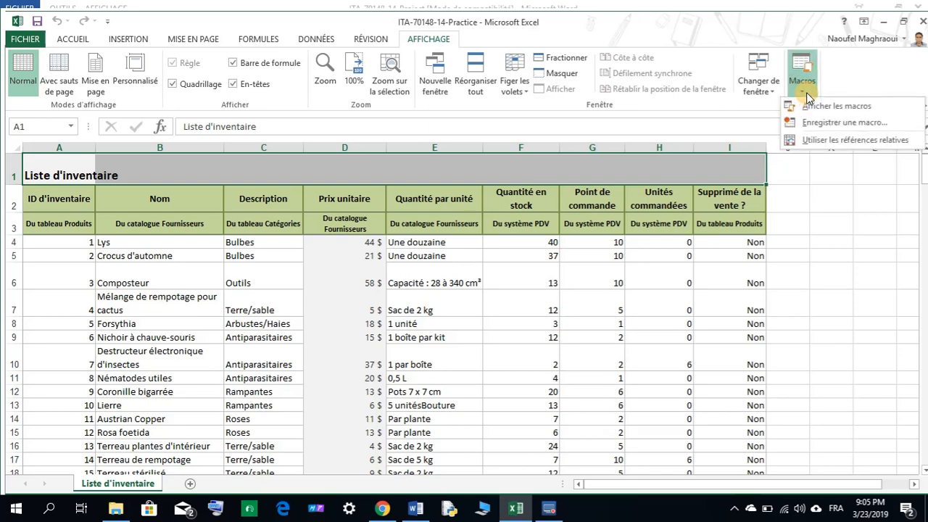
click(850, 110)
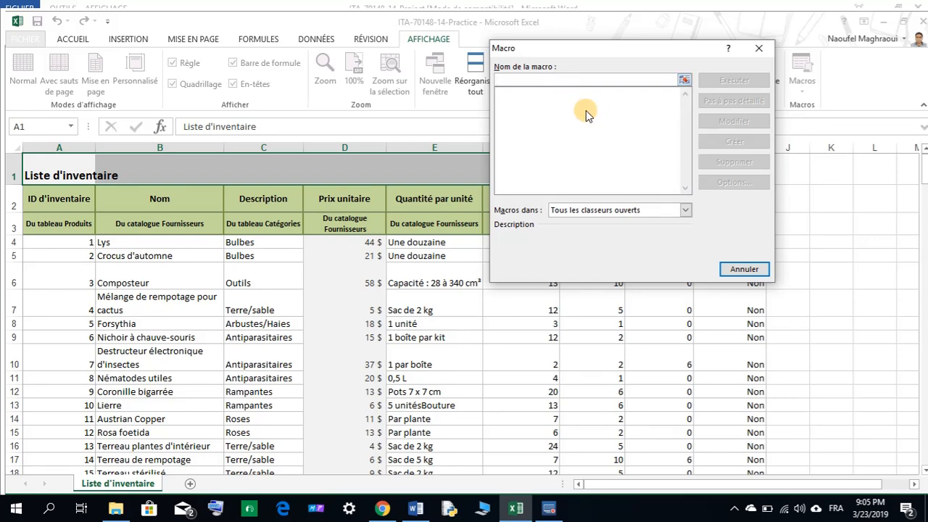
click(739, 267)
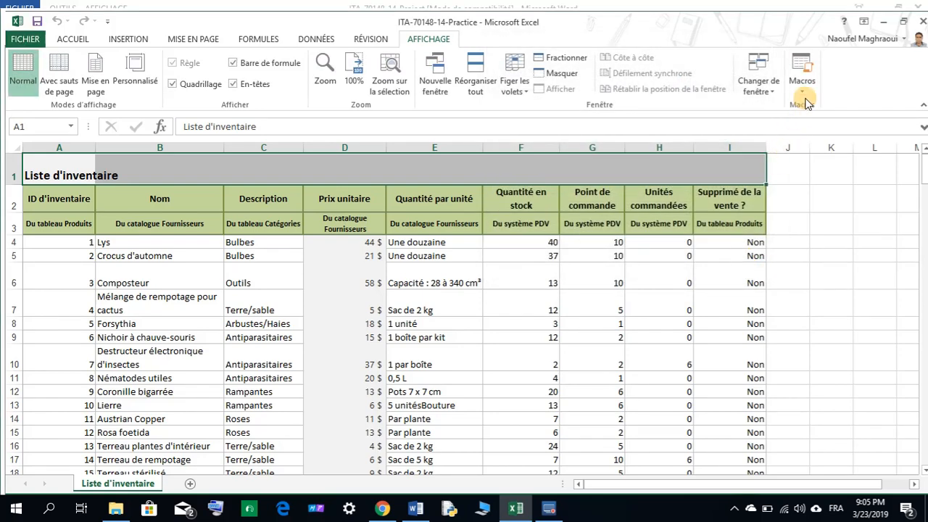
Reread the macro recording instructions in the Word project document, and return to the inventory workbook
click(805, 101)
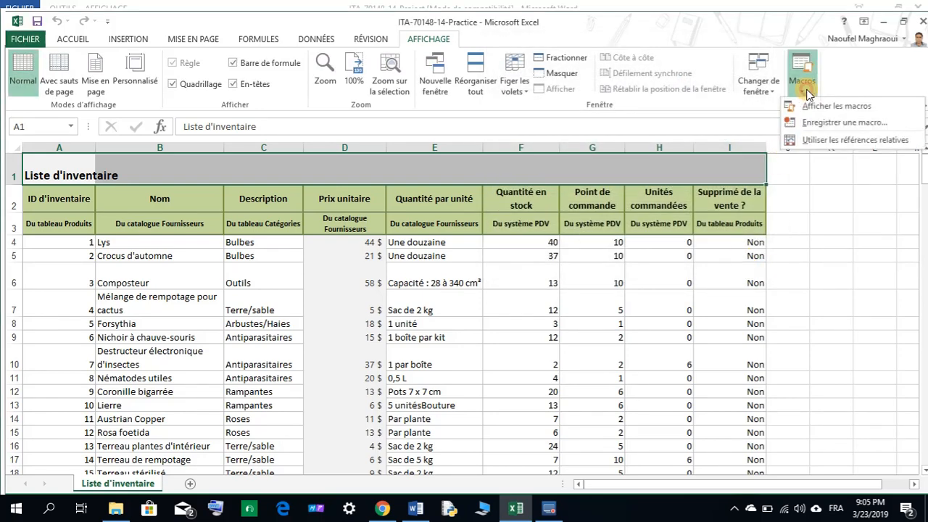
click(837, 126)
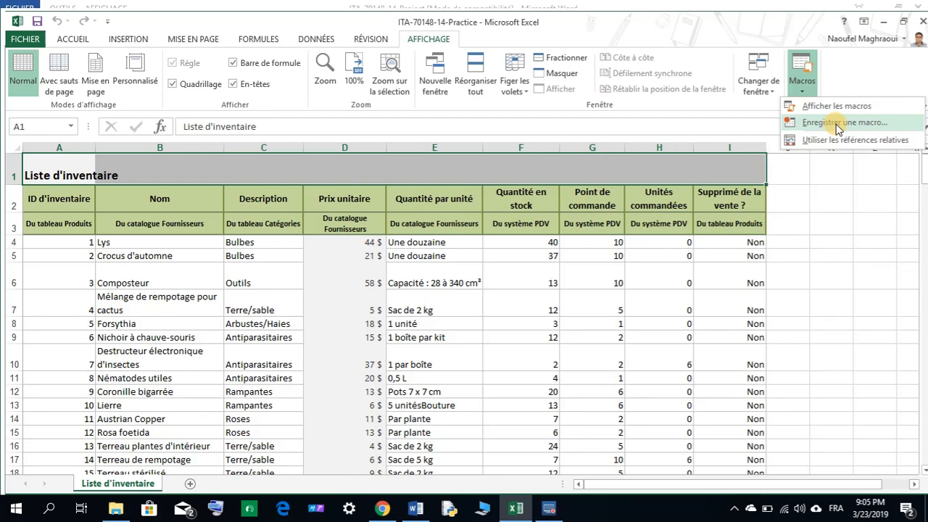
click(417, 510)
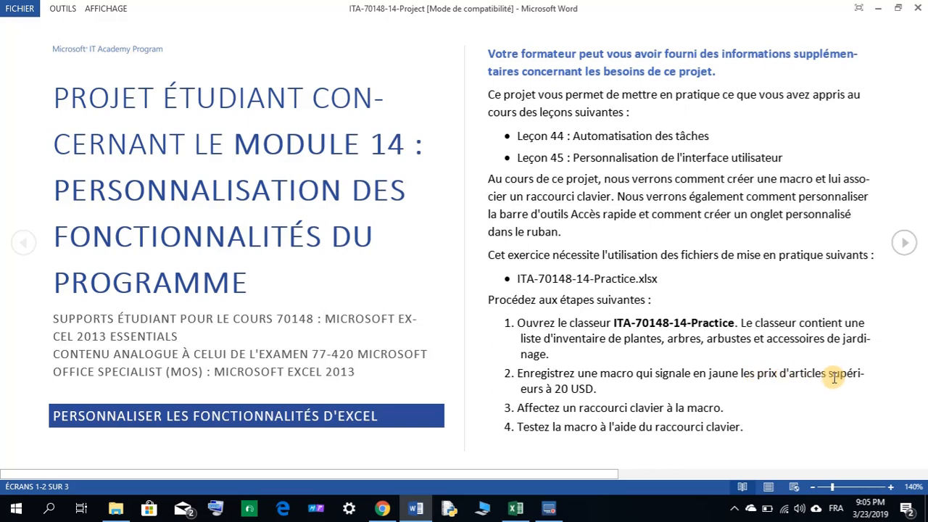
click(524, 510)
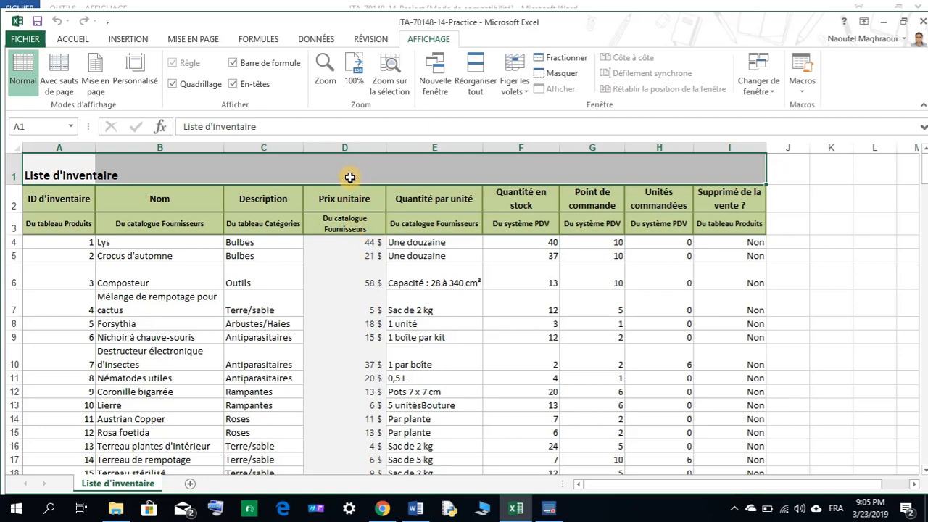
With cell D4 selected, start recording a macro named Macro1, stored in this workbook and assigned the shortcut Ctrl+i
drag(352, 239, 356, 281)
click(350, 244)
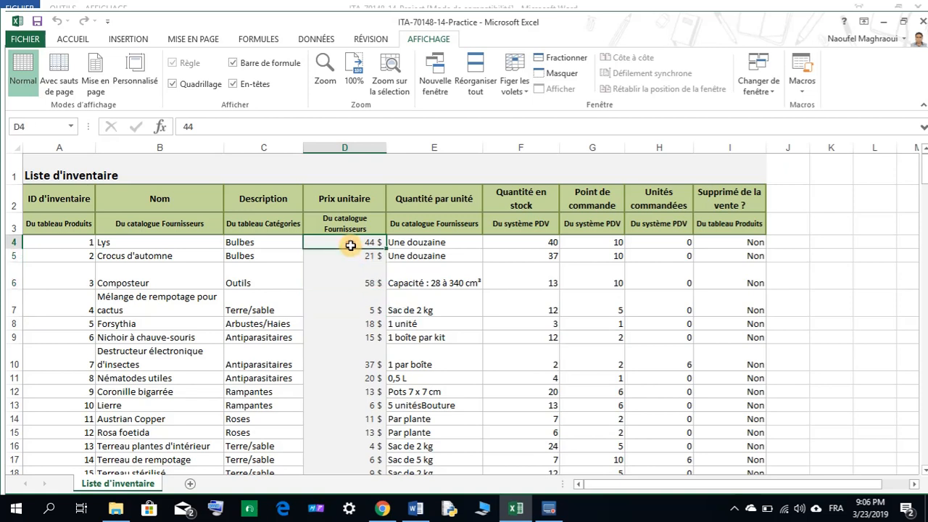
click(801, 87)
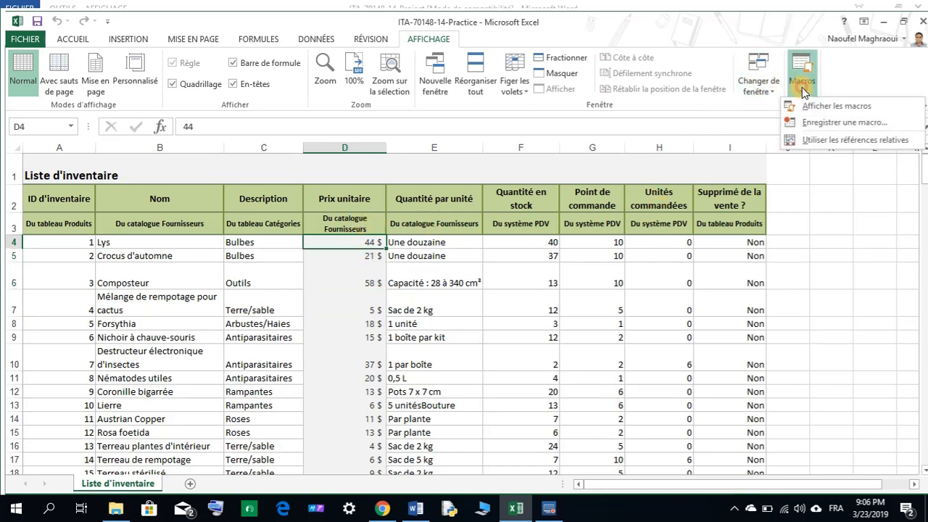
click(850, 127)
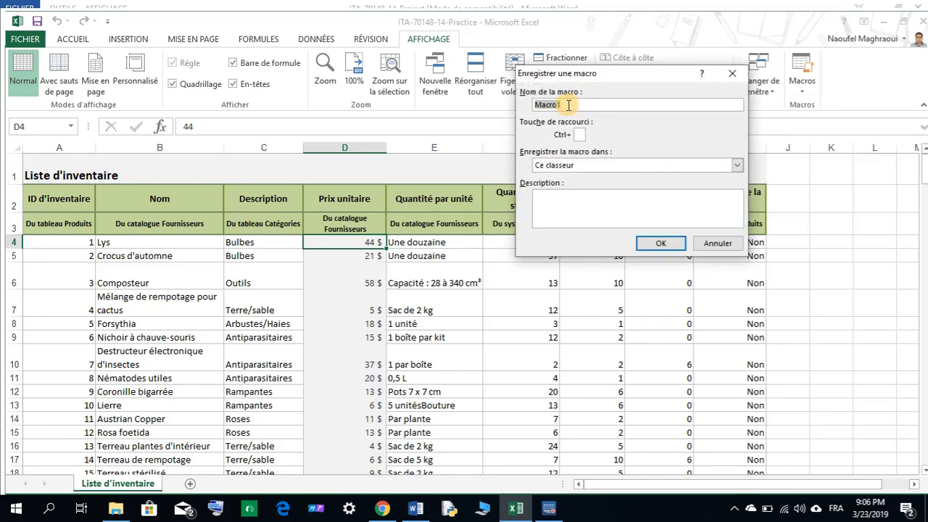
click(414, 510)
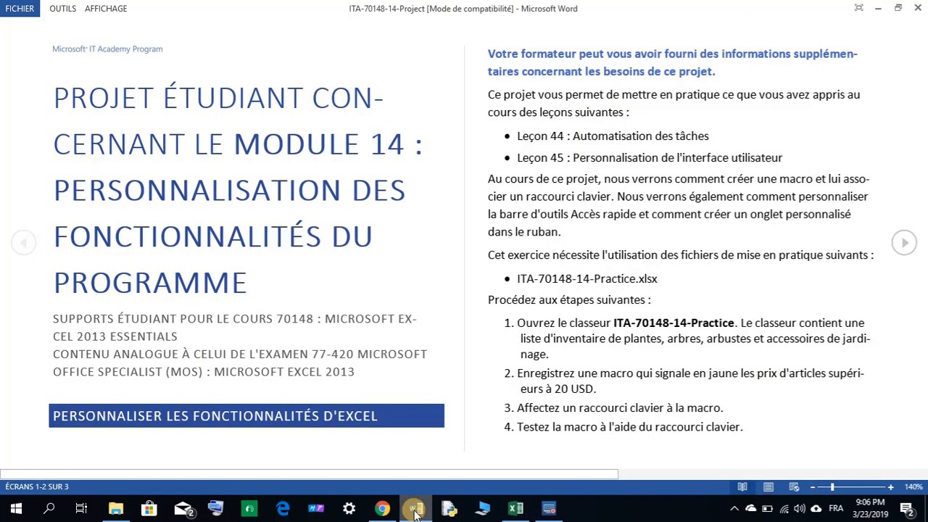
click(415, 510)
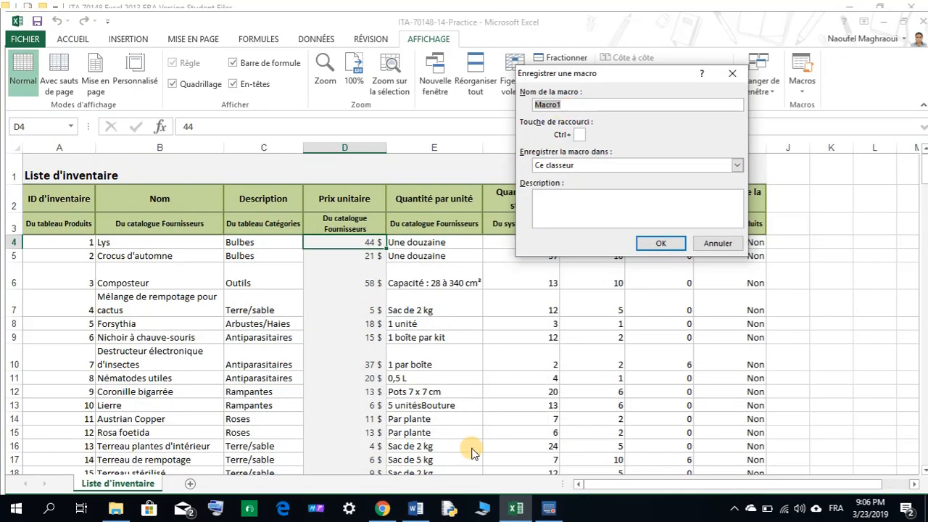
click(415, 509)
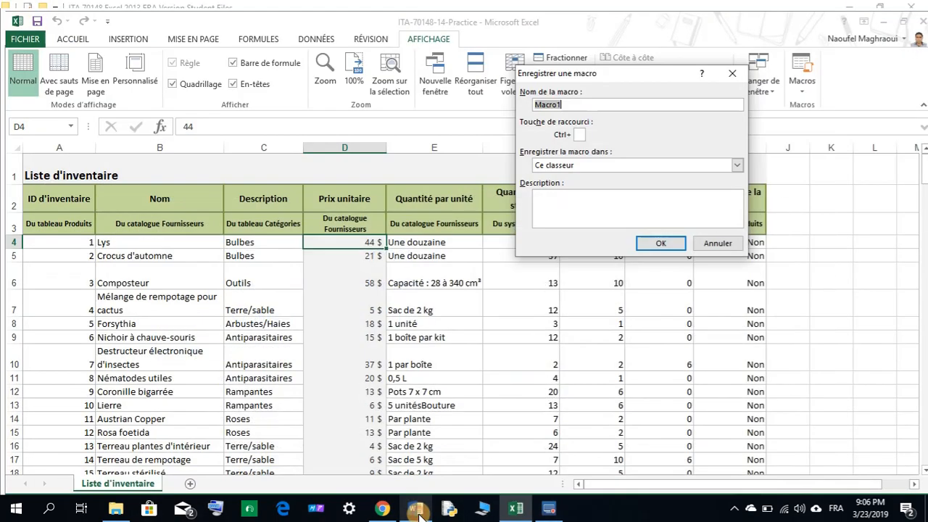
click(414, 509)
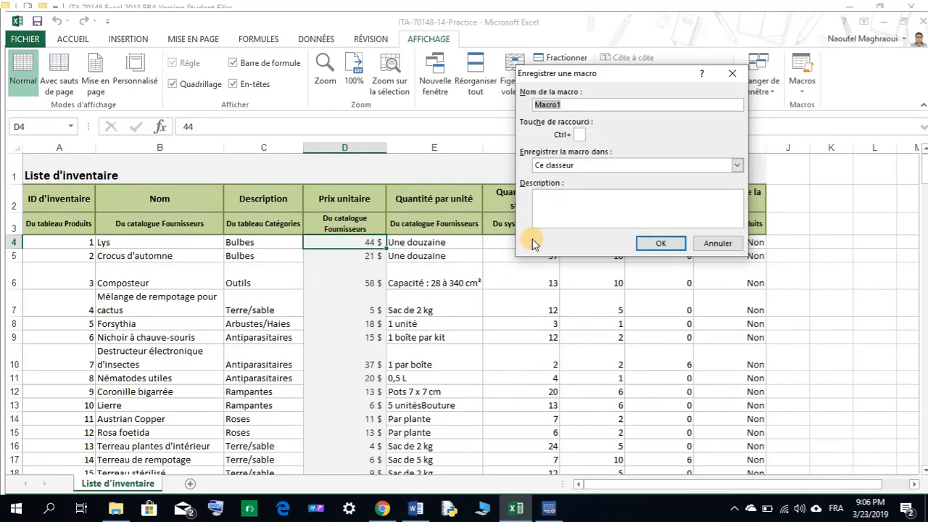
click(582, 136)
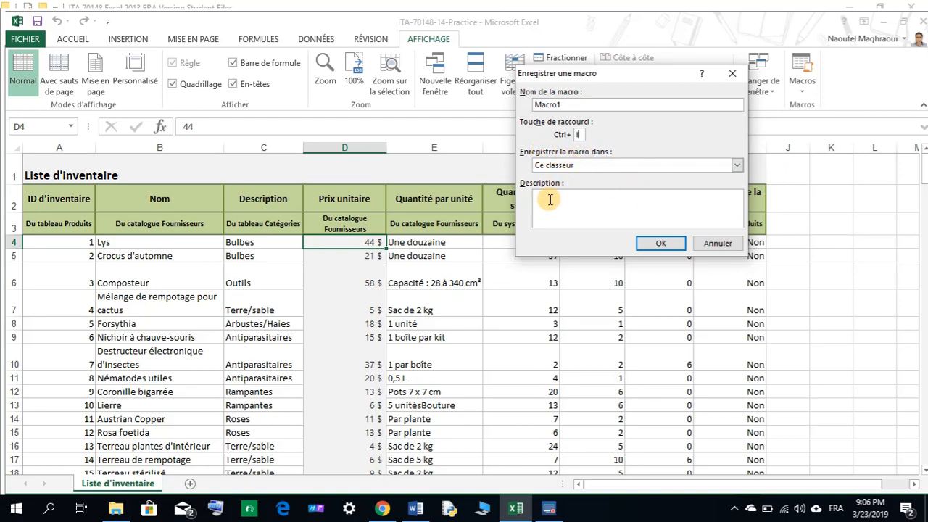
click(413, 509)
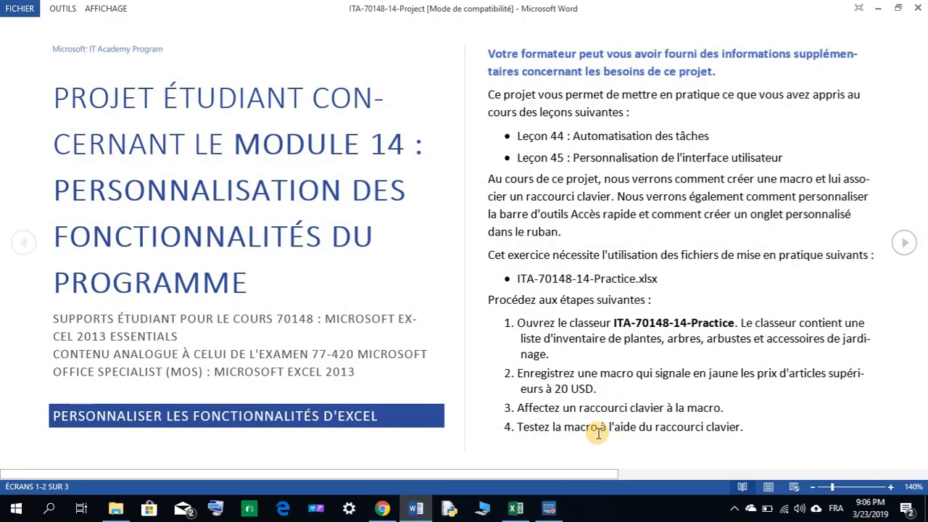
click(419, 510)
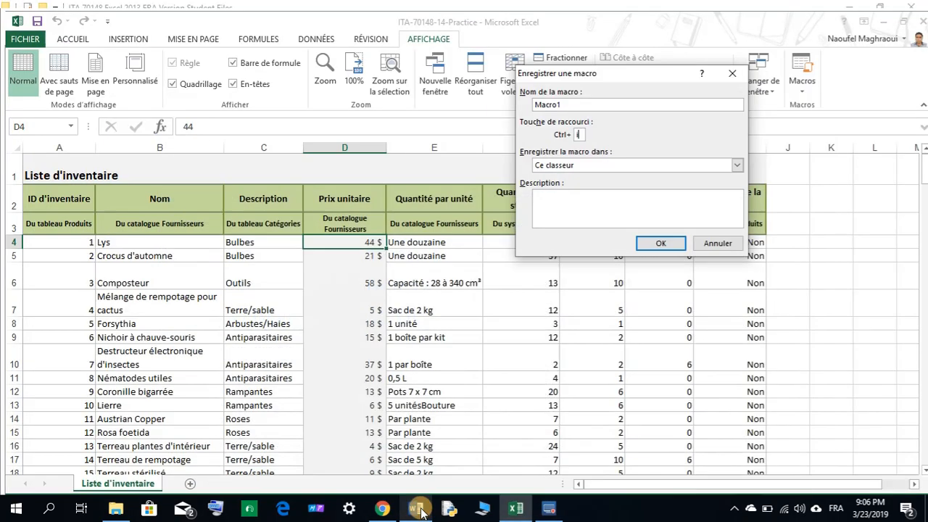
click(659, 244)
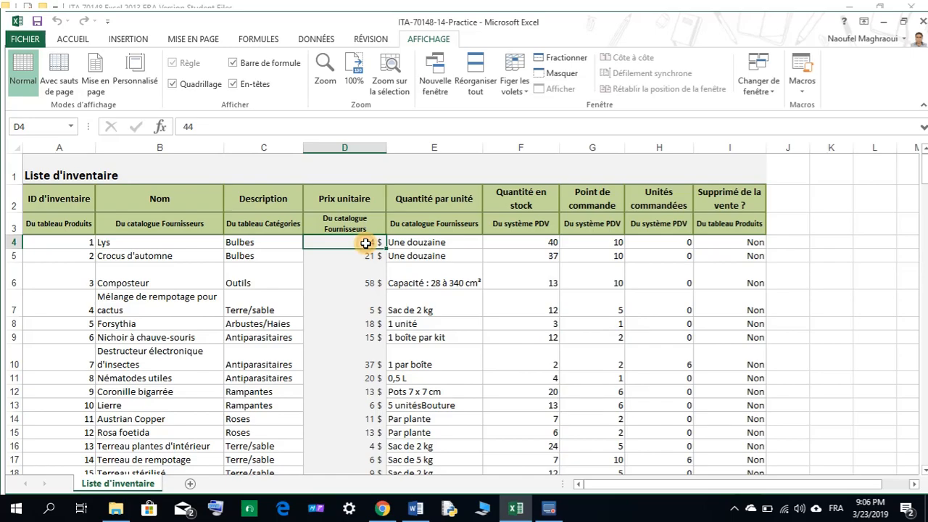
Highlight unit prices greater than 20 in D4:D192 using conditional formatting with yellow fill and dark yellow text
drag(365, 243, 375, 419)
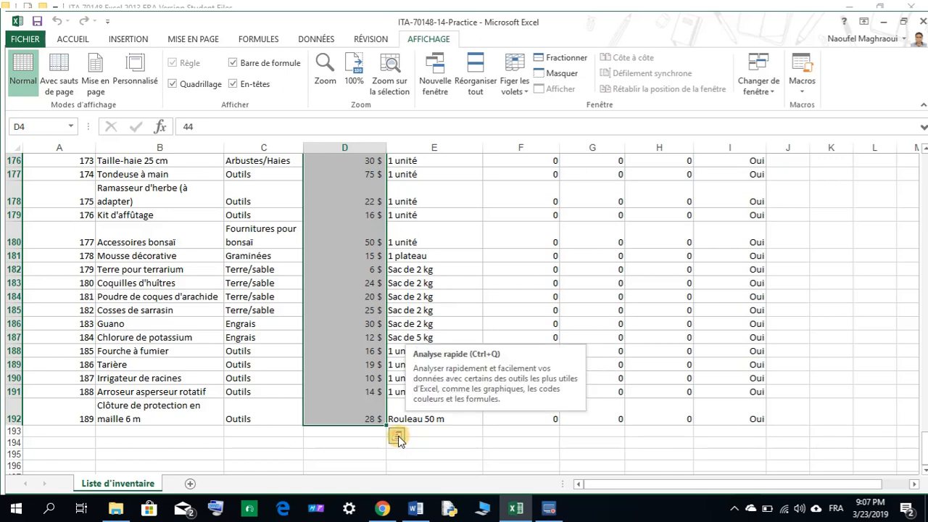
click(398, 435)
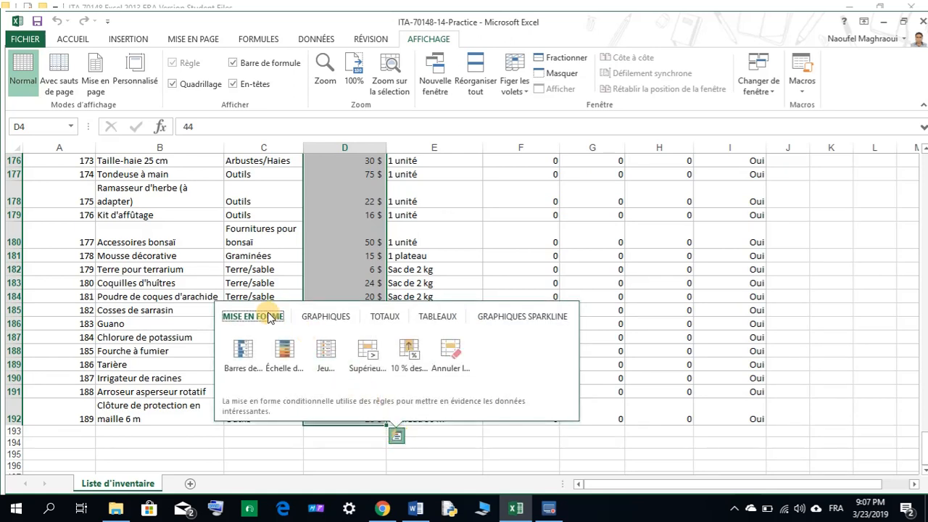
click(370, 356)
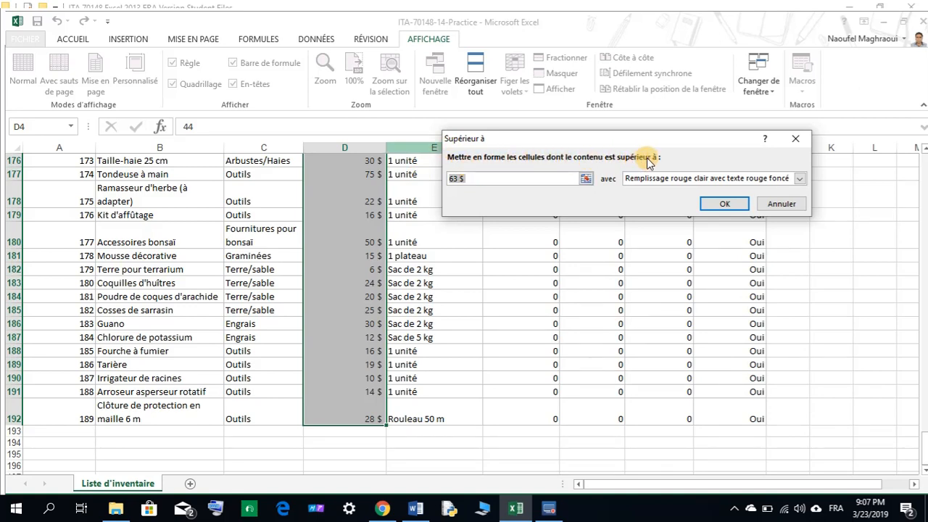
text(20)
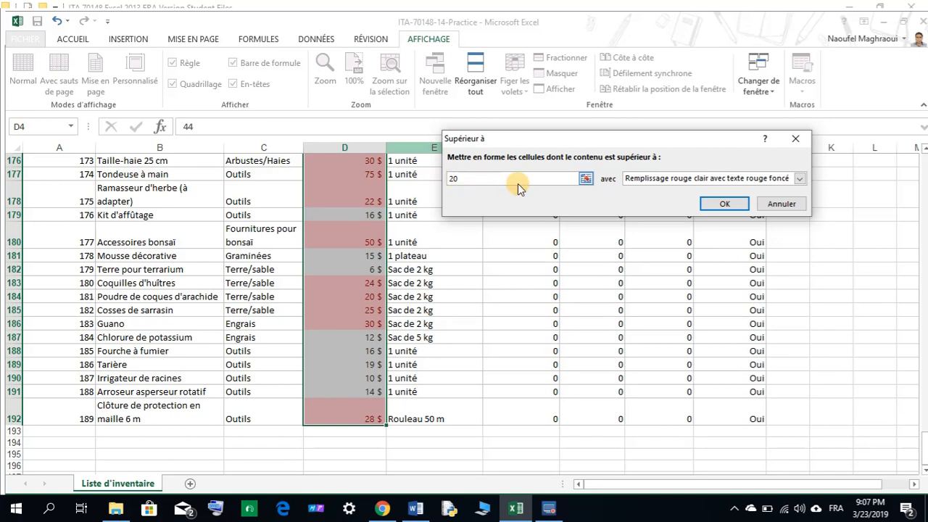
click(799, 179)
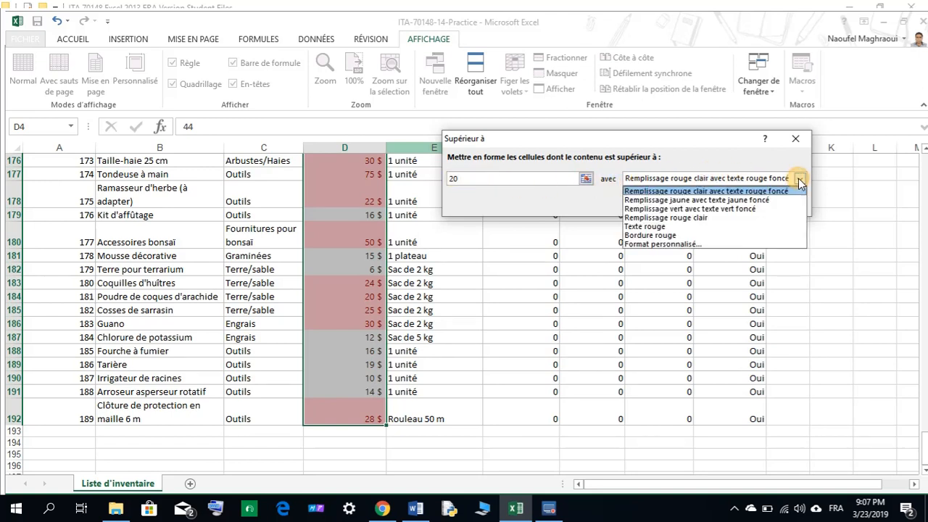
click(745, 200)
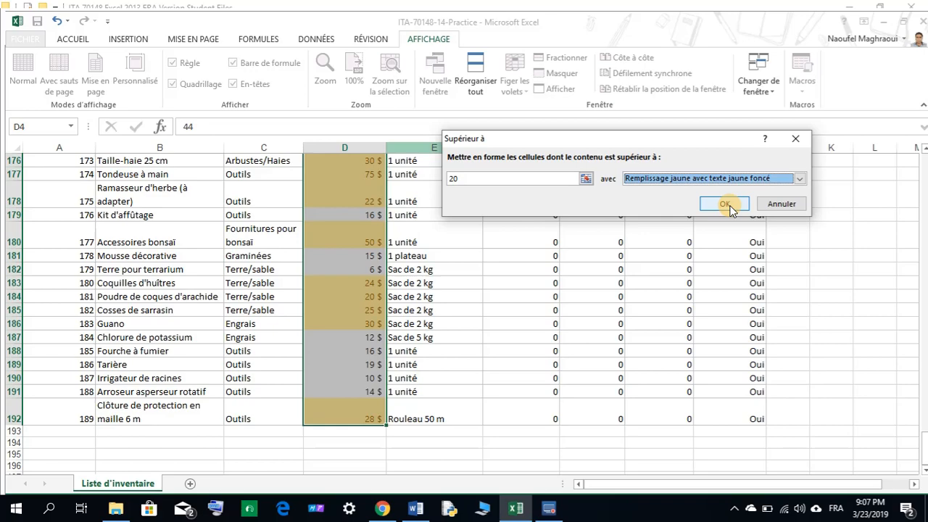
click(725, 204)
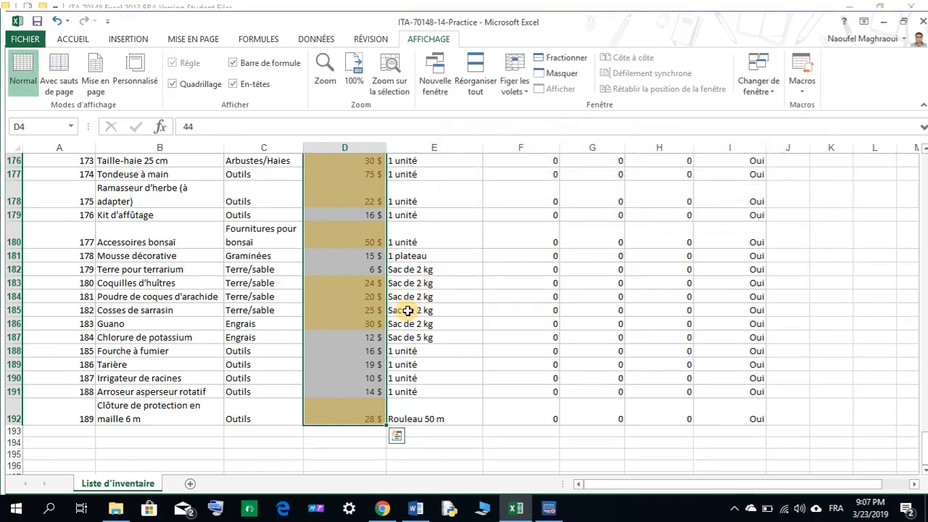
Examine the highlighted unit prices up to the start of the list, and select cell E6 to deselect the range
scroll(408, 310, up, 20)
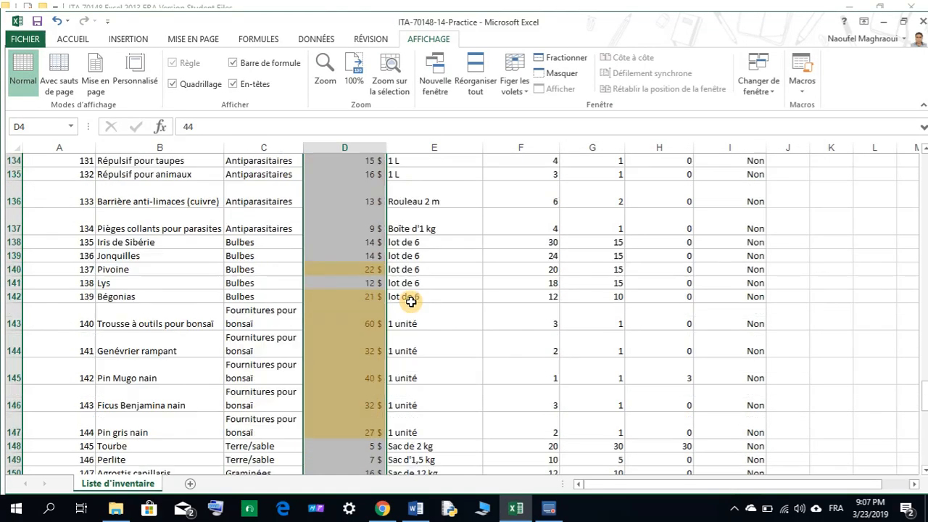
scroll(410, 298, up, 14)
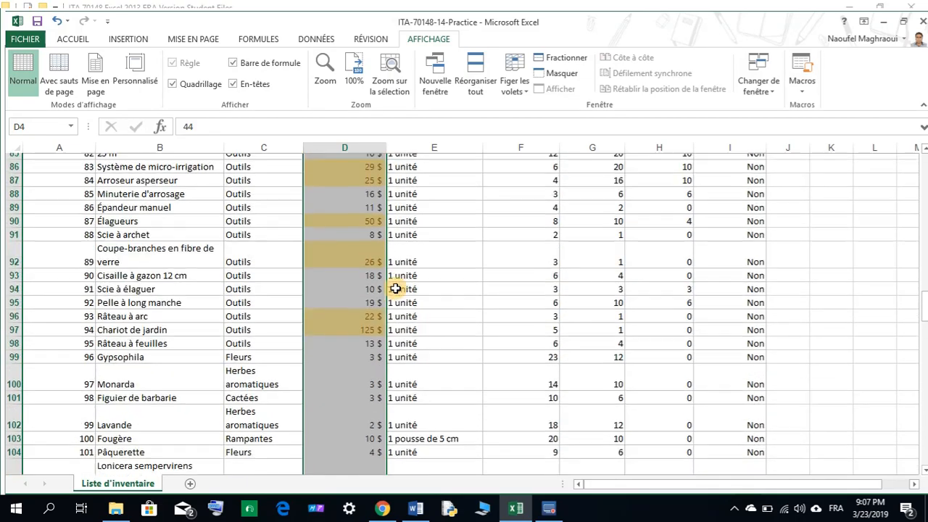
scroll(395, 287, up, 18)
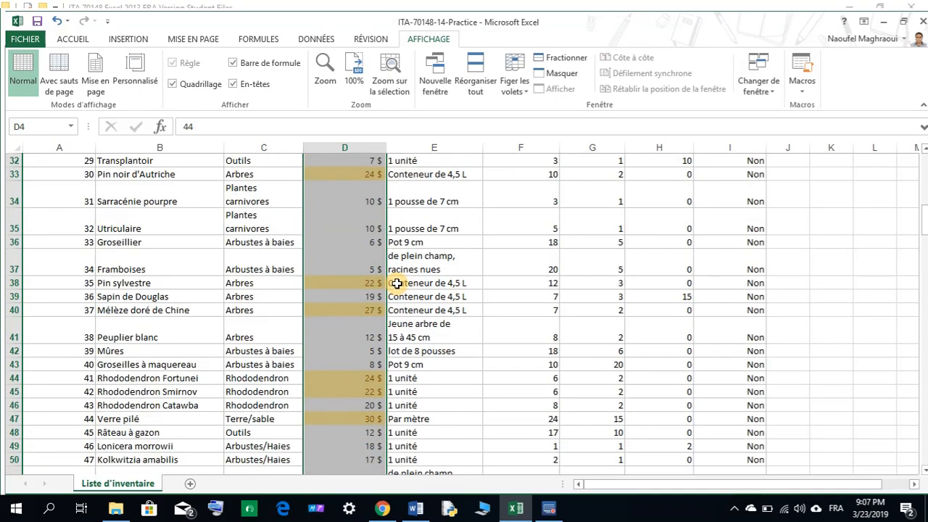
scroll(397, 282, up, 7)
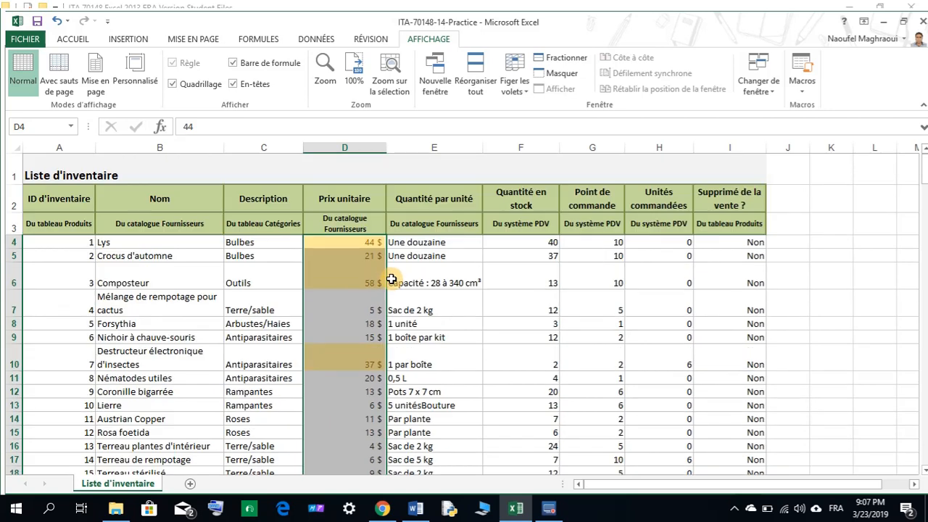
click(396, 274)
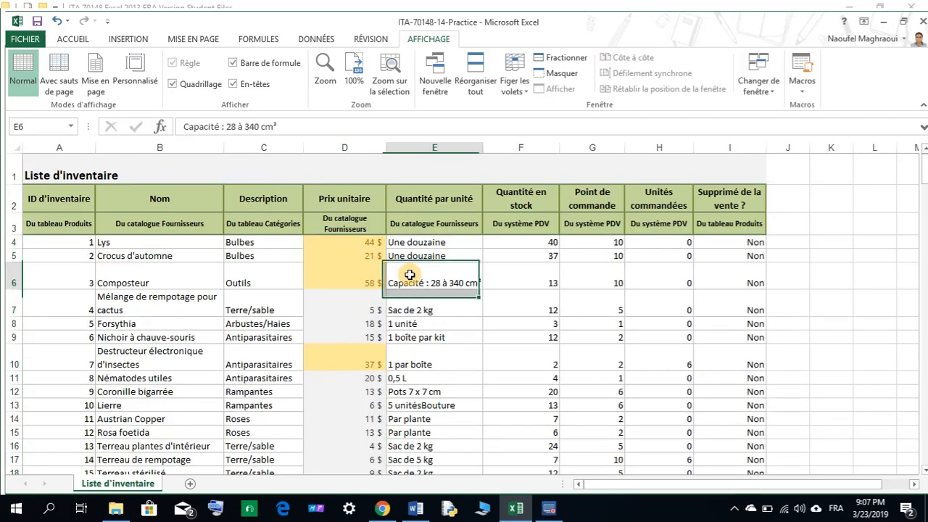
Stop recording the macro, and check that Macro1 is listed among the macros of the open workbooks
click(801, 94)
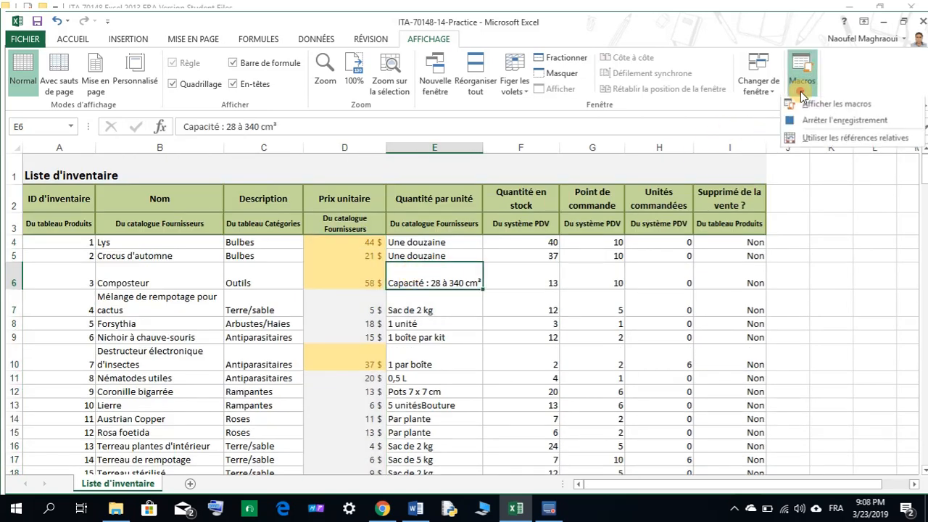
click(819, 124)
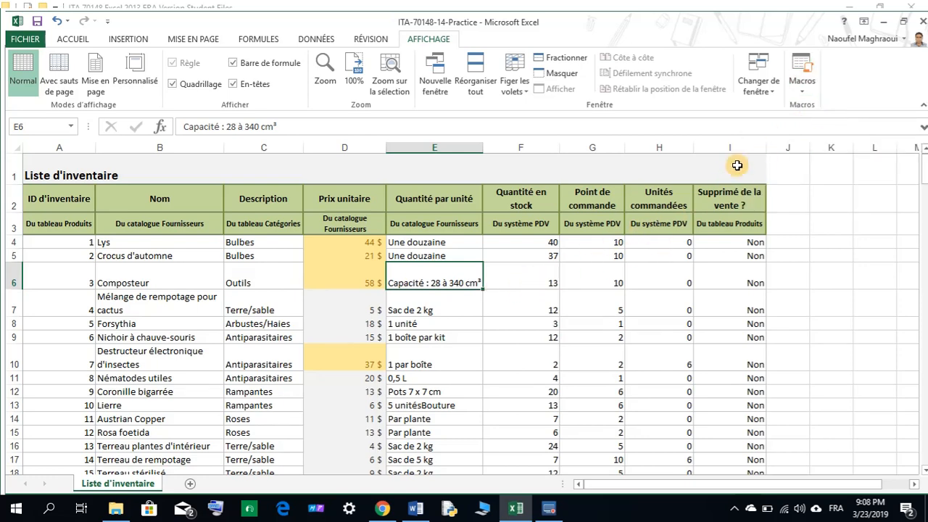
click(799, 90)
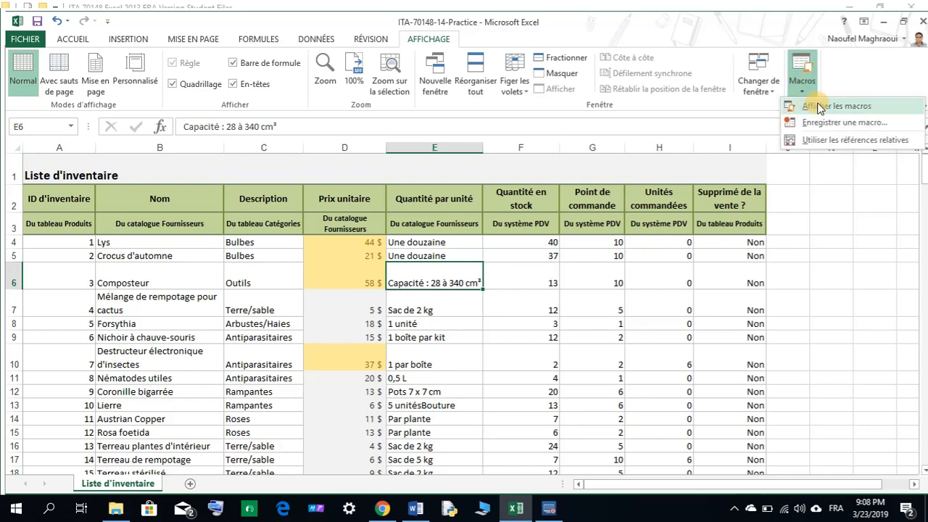
click(817, 107)
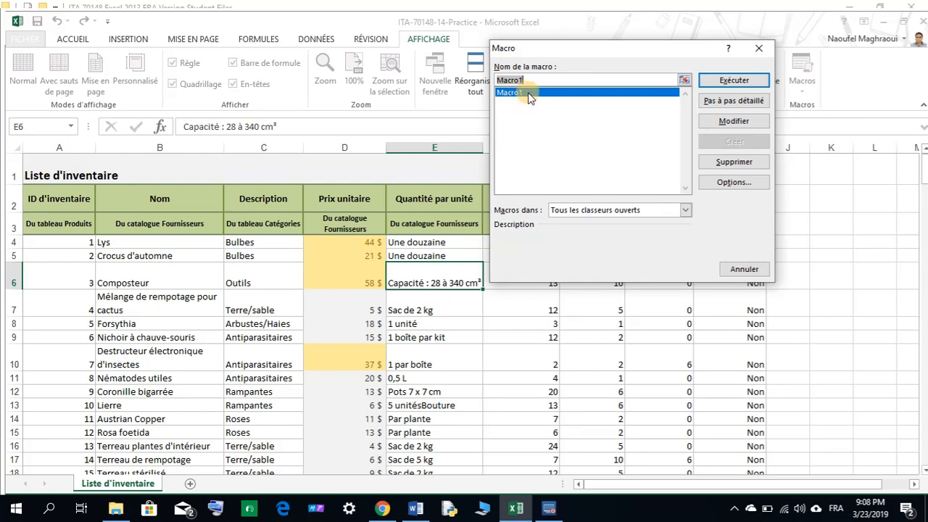
click(744, 269)
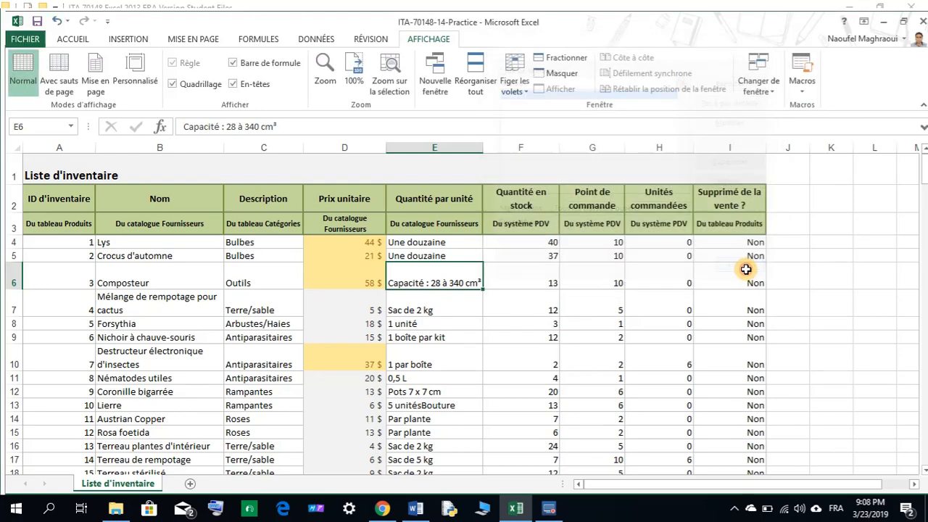
Undo the yellow conditional formatting on the unit prices and select cell E6
click(562, 283)
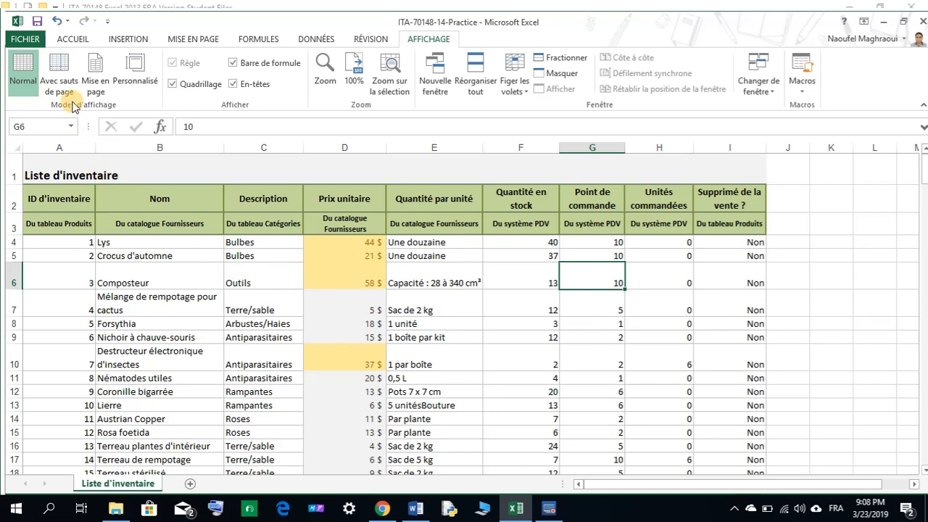
click(57, 27)
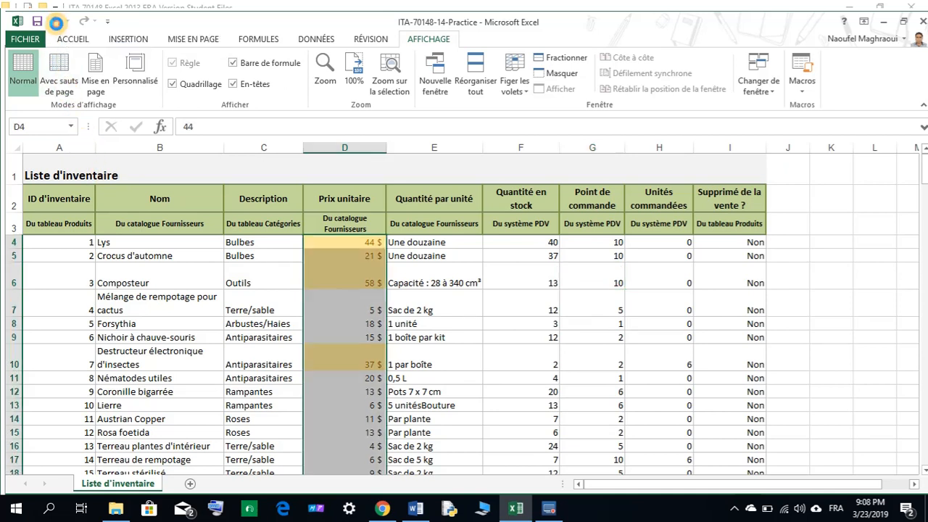
click(439, 275)
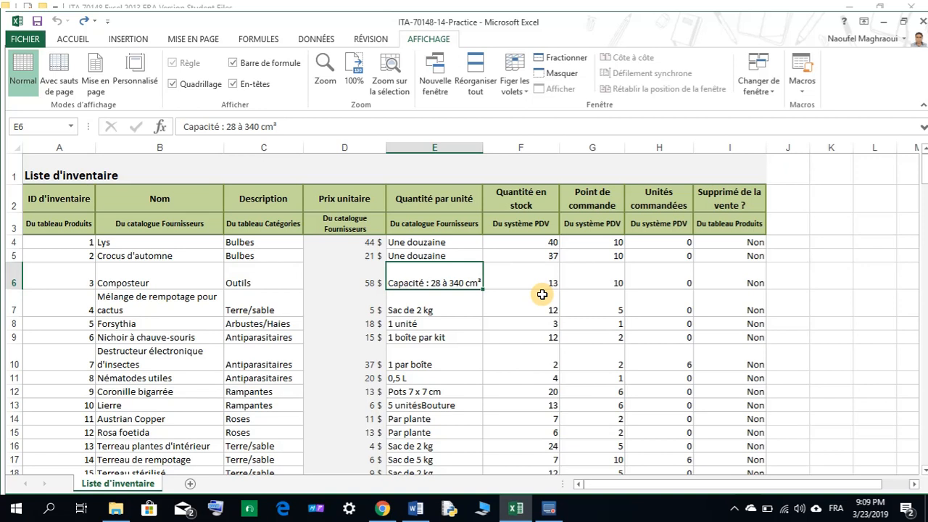
Test Macro1 with its assigned keyboard shortcut, and review the unit price column down to row 192 and back
key(ctrl+m)
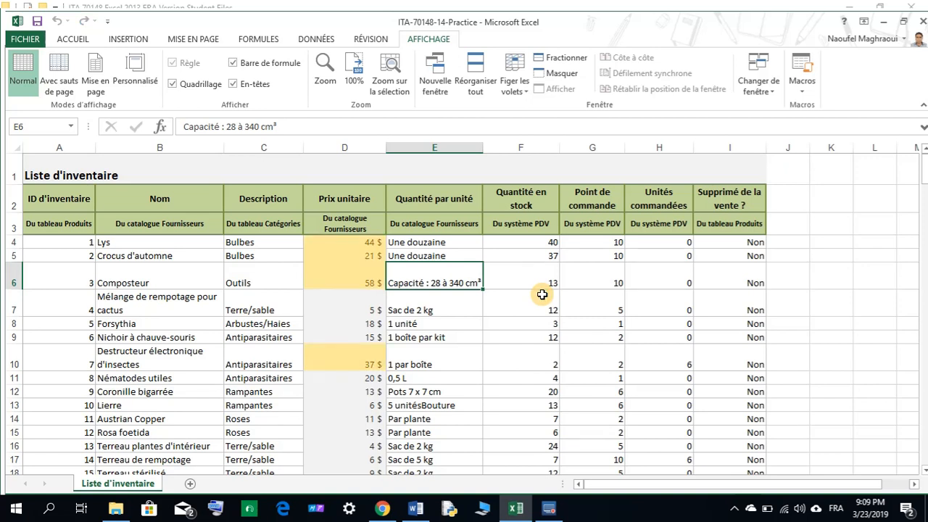
scroll(362, 290, down, 5)
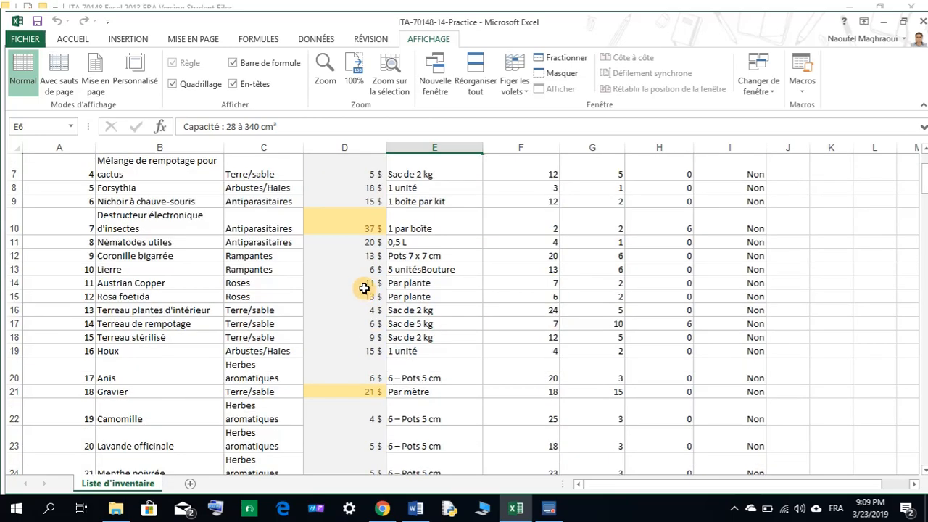
scroll(361, 289, down, 13)
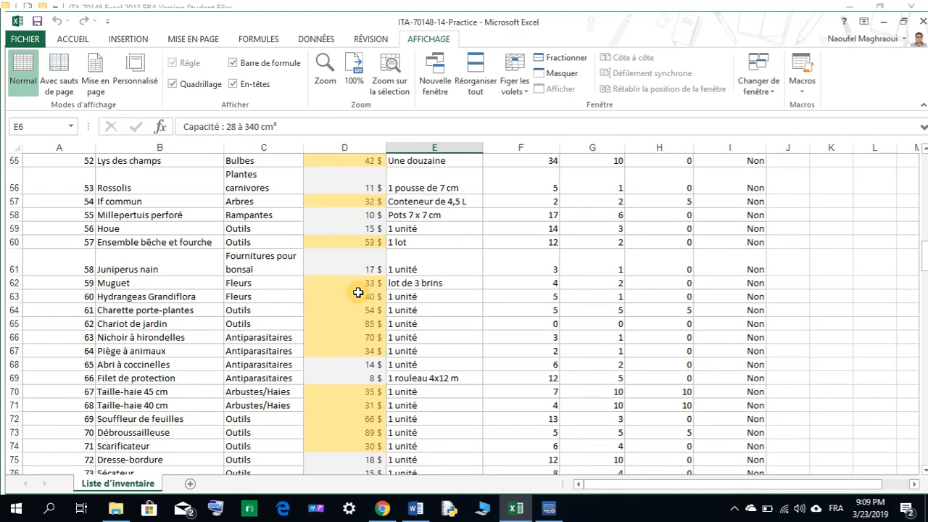
scroll(358, 289, down, 10)
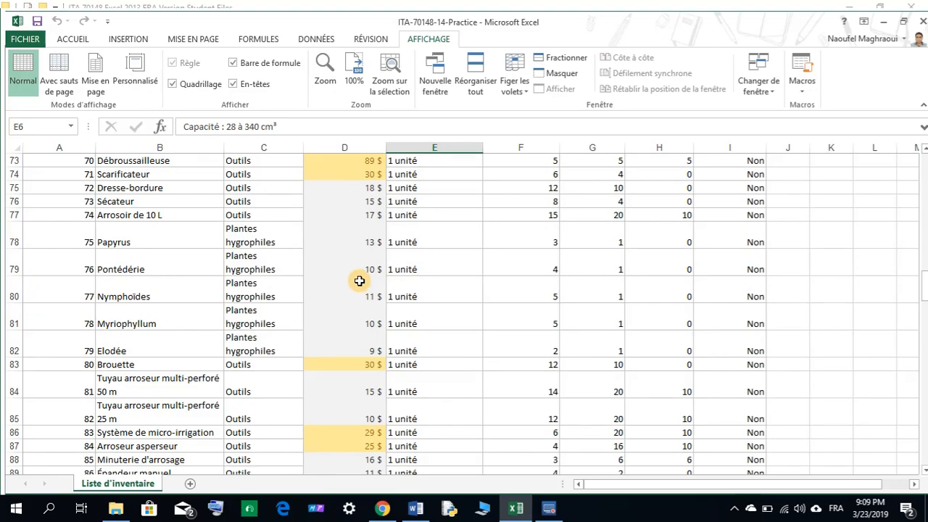
scroll(359, 286, down, 19)
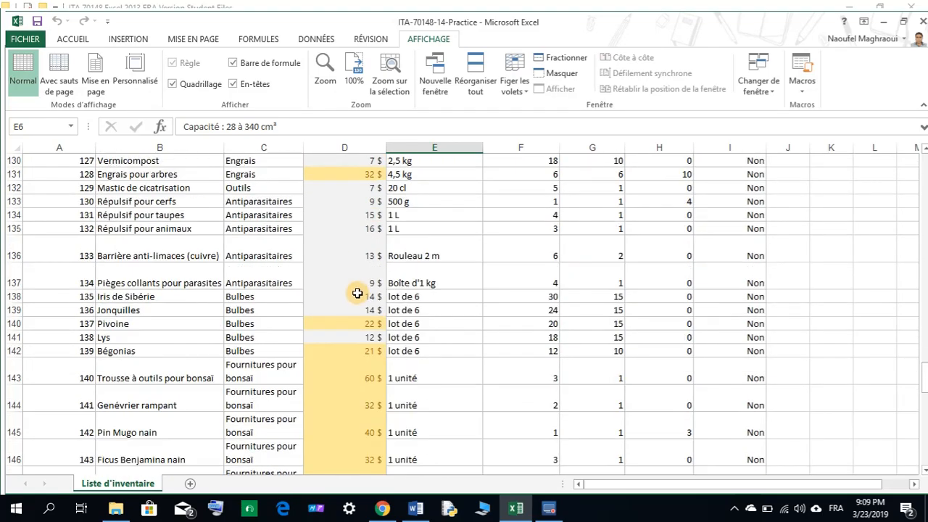
scroll(357, 292, down, 16)
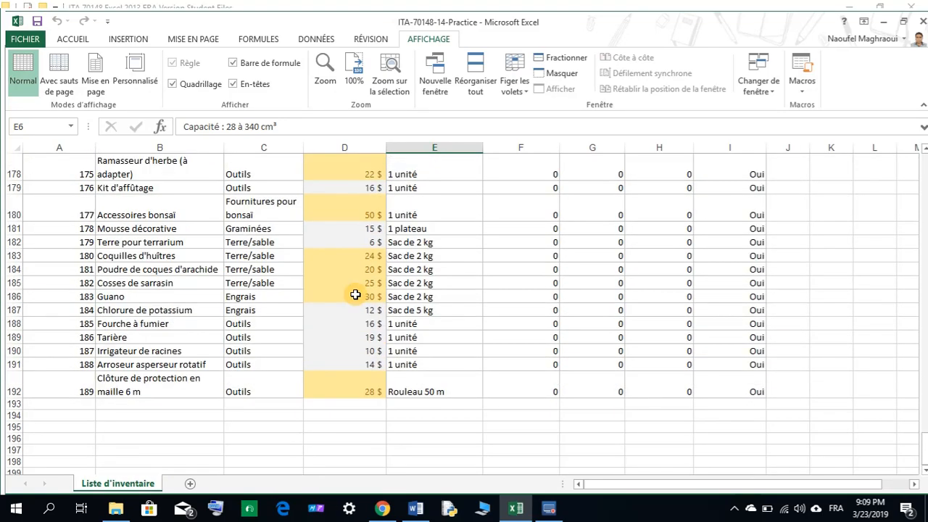
scroll(355, 293, up, 20)
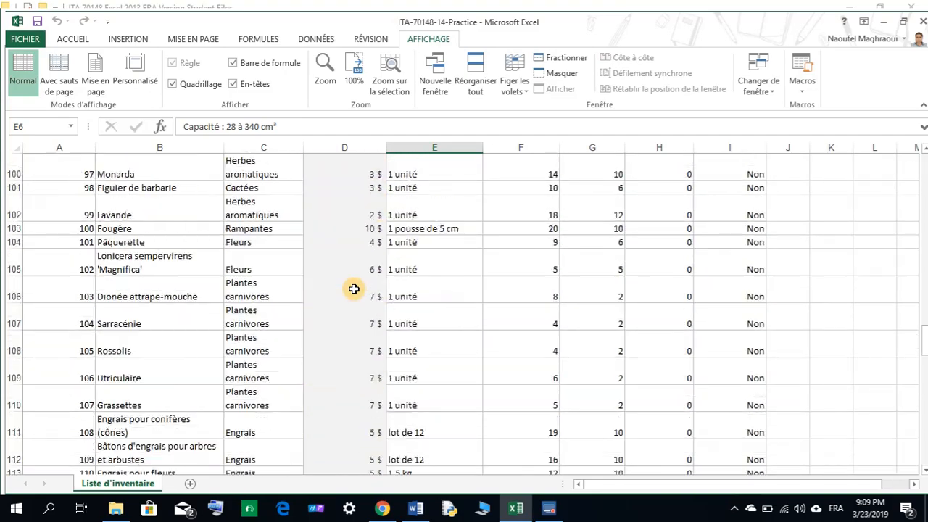
scroll(354, 289, up, 17)
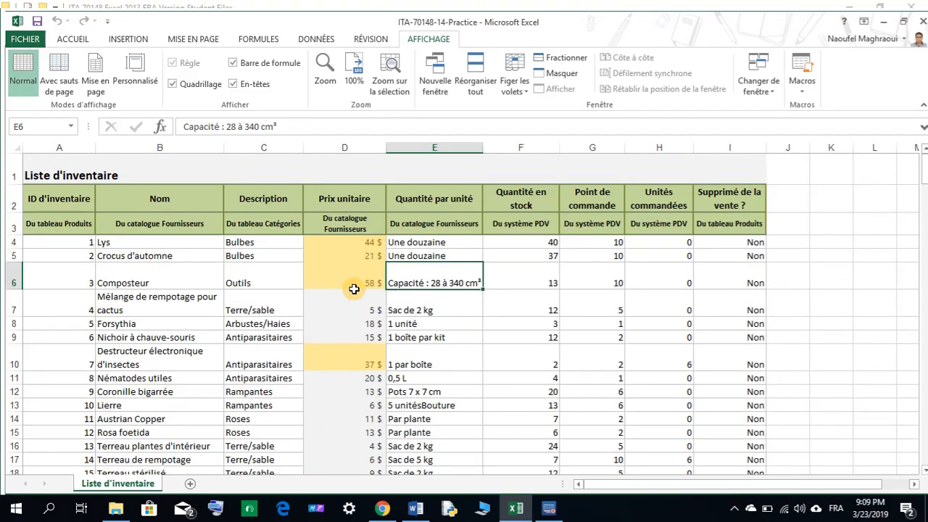
Read project steps 4 to 8 in the Word document, and return to the inventory workbook
click(416, 508)
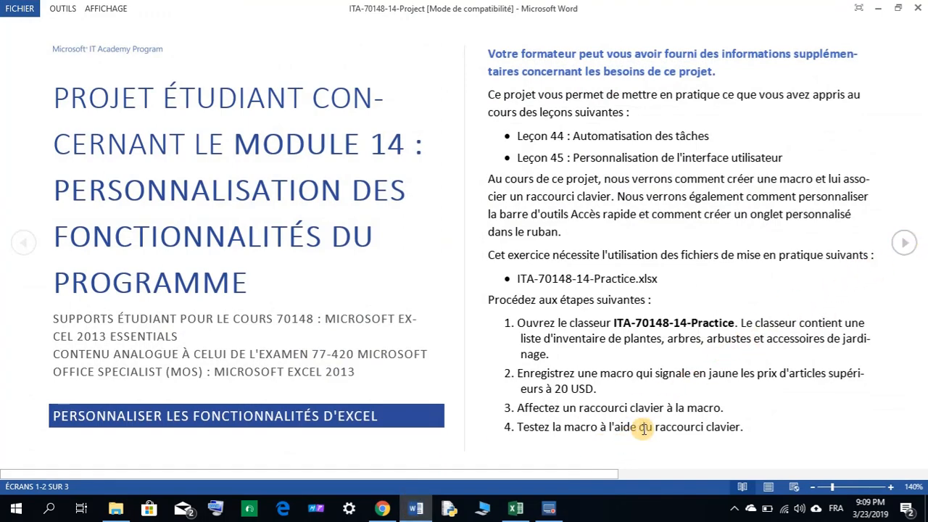
click(902, 242)
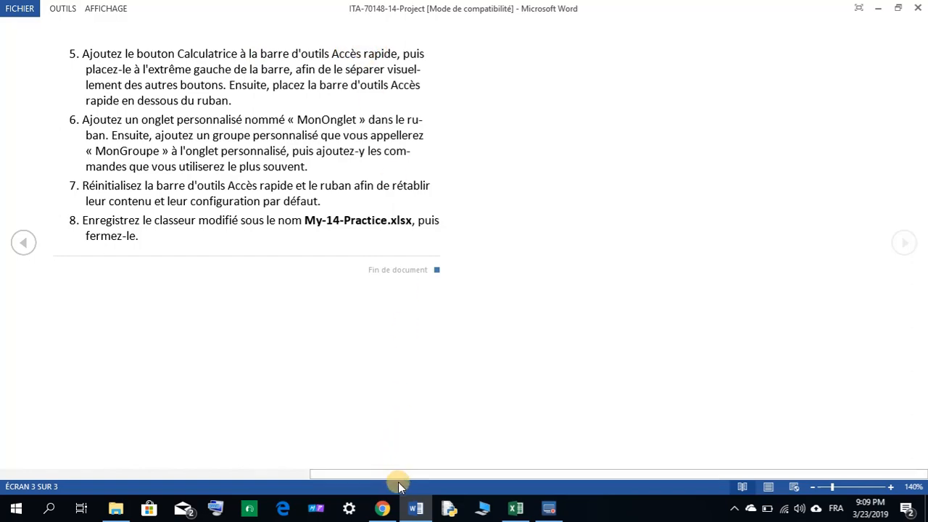
click(415, 512)
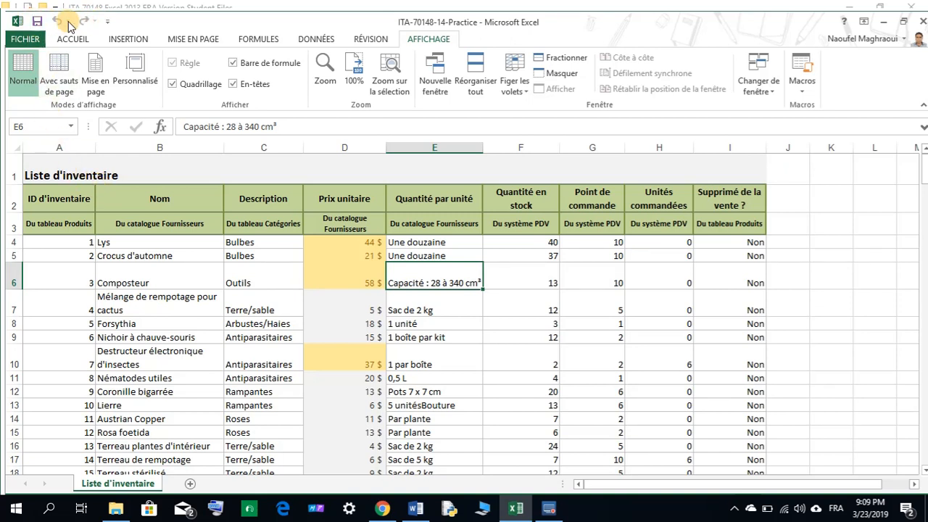
Add the Calculer maintenant command to the Quick Access Toolbar for all documents
click(106, 23)
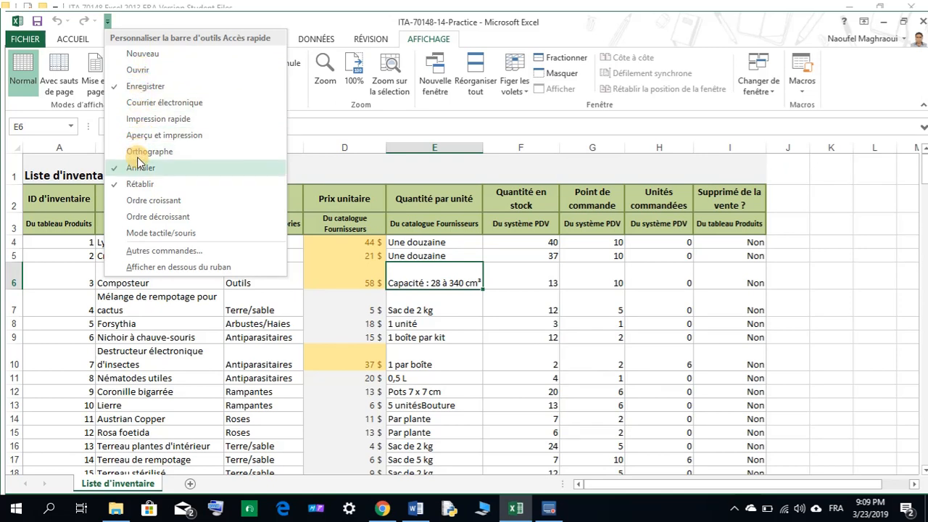
click(162, 251)
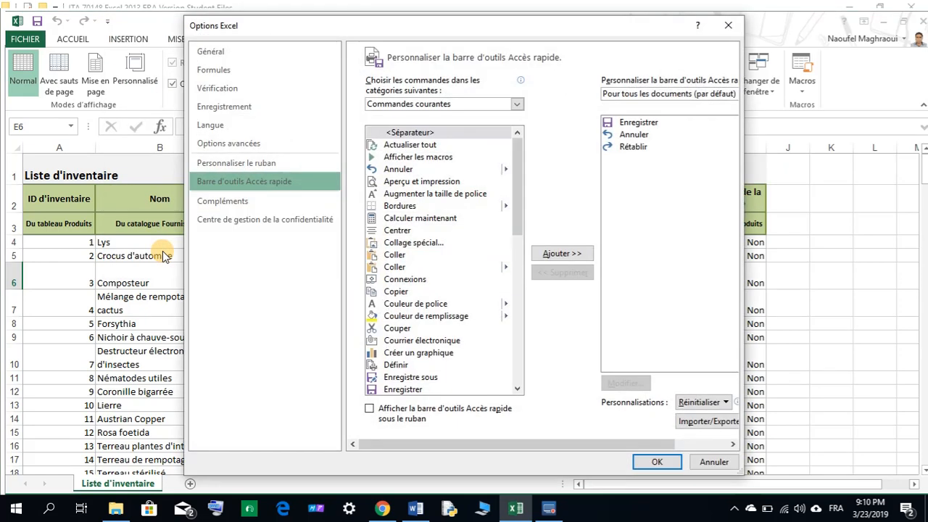
click(403, 219)
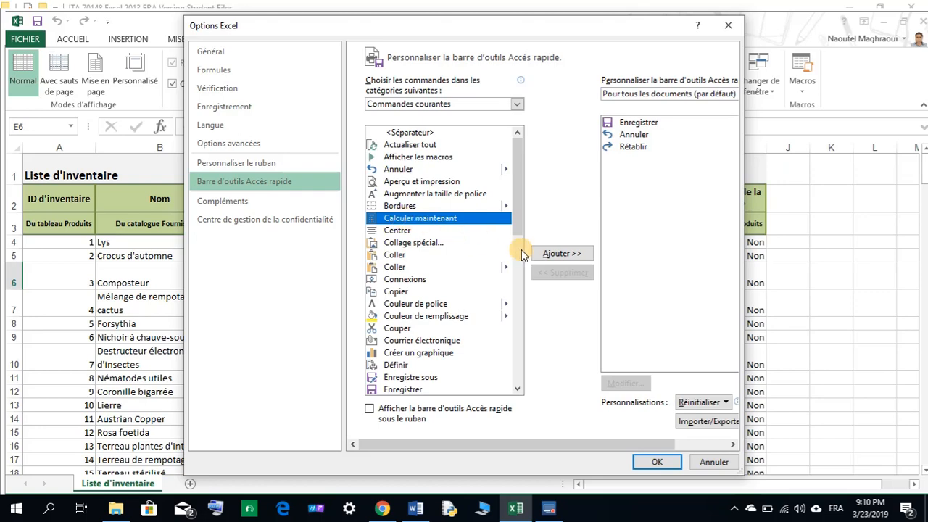
click(553, 256)
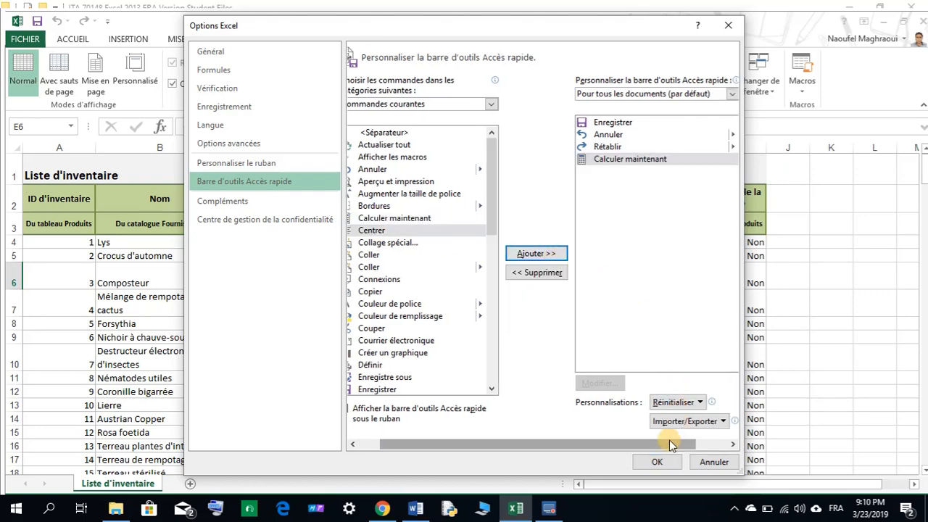
click(656, 462)
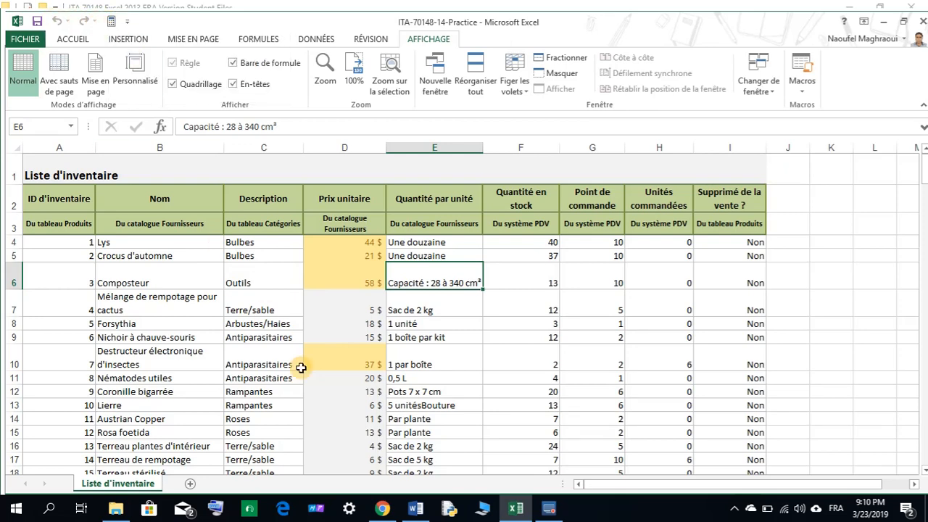
Reread project step 5 in the Word document, and move Calculer maintenant to the first position in the Quick Access Toolbar
click(417, 508)
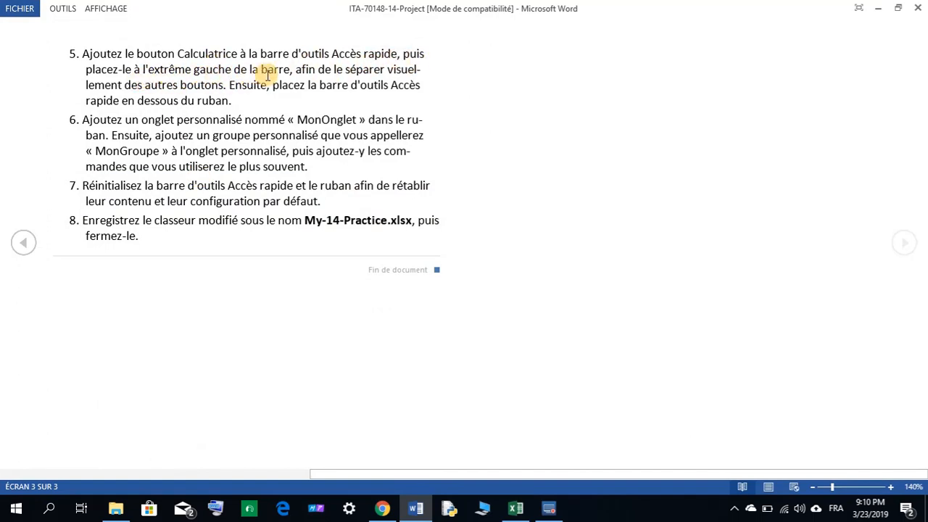
click(516, 508)
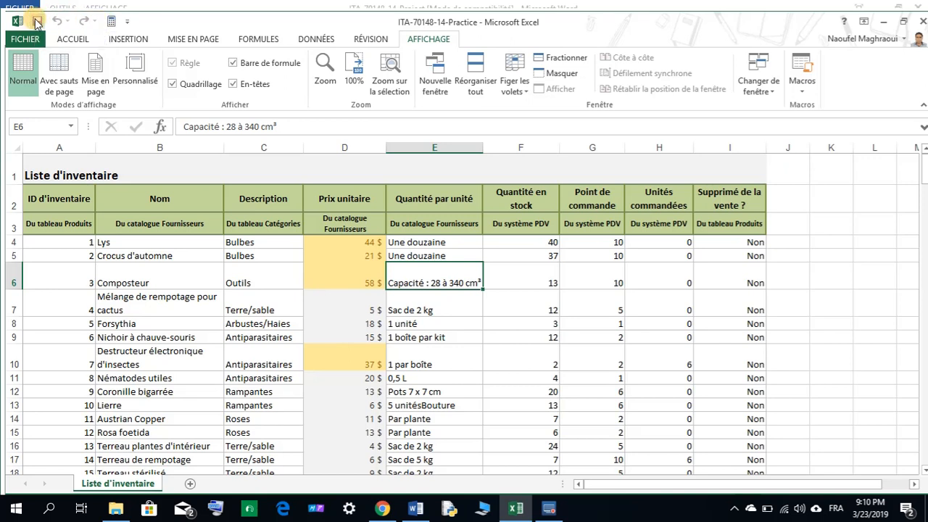
click(127, 21)
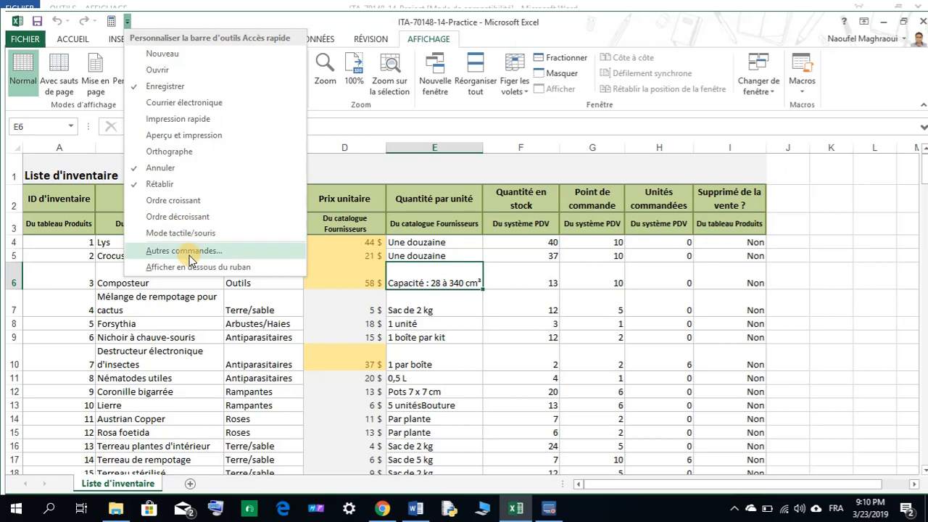
click(189, 252)
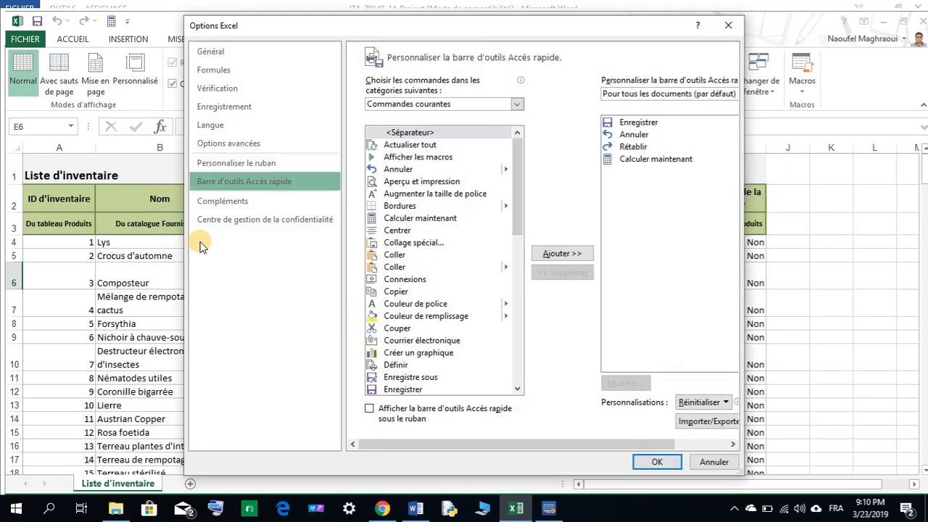
click(641, 160)
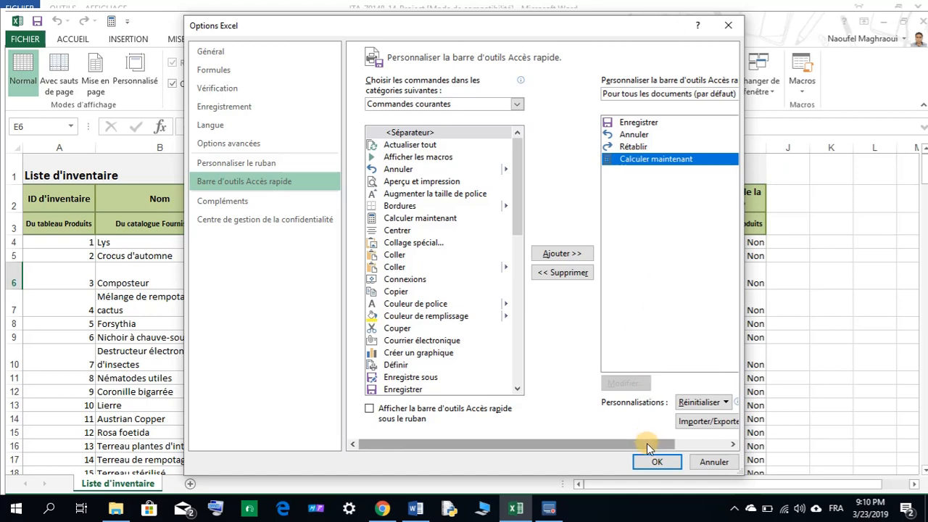
drag(647, 443, 712, 444)
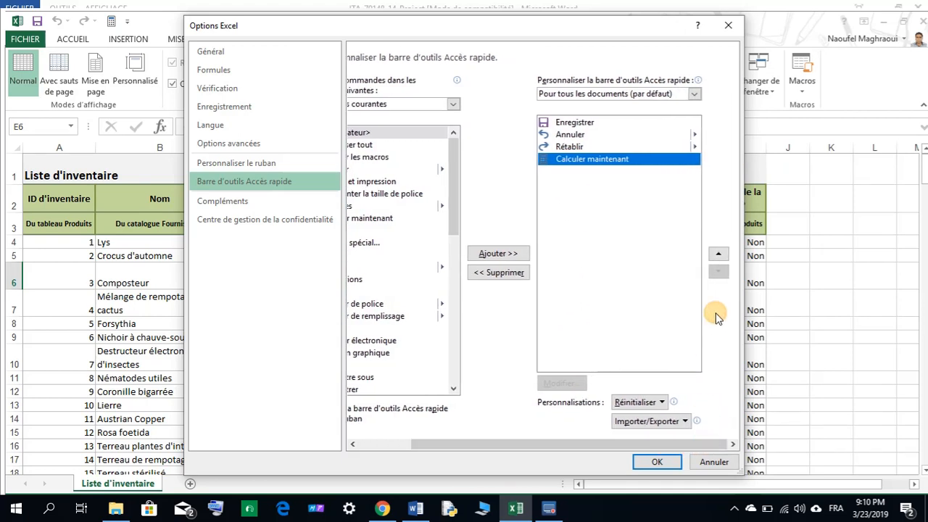
click(718, 254)
click(718, 254)
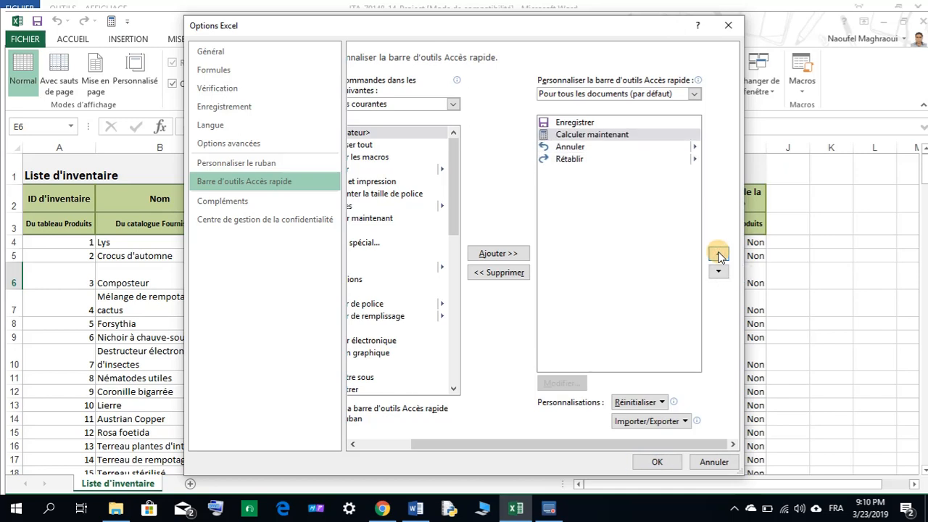
click(718, 254)
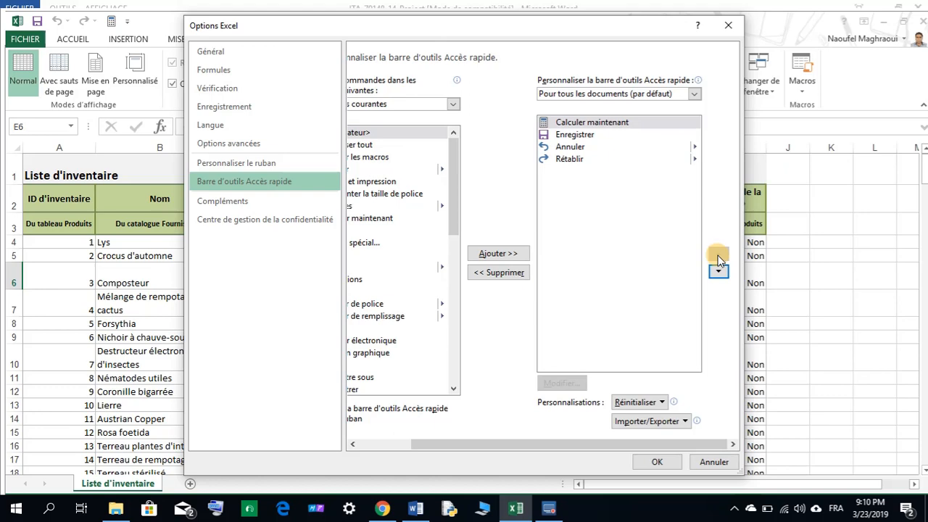
click(656, 461)
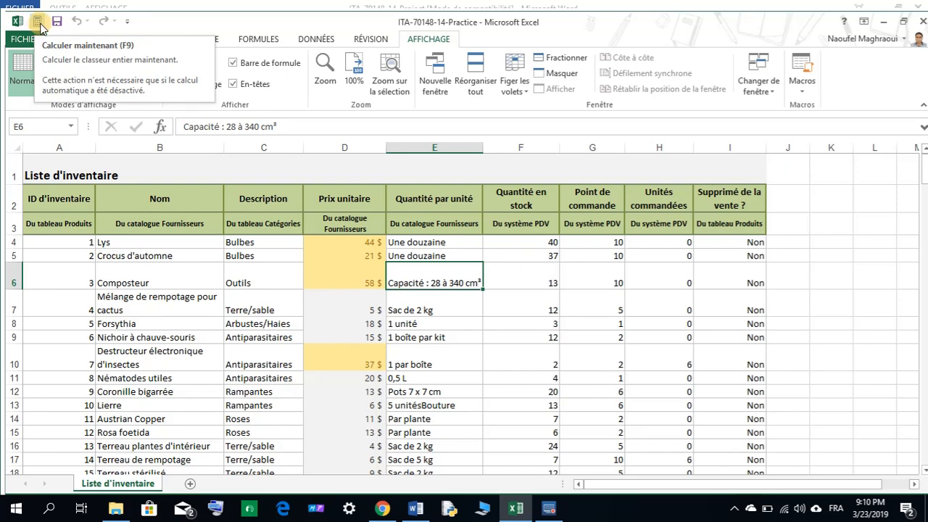
Reread the Quick Access Toolbar placement instruction in the Word document, and switch back to the Excel workbook
click(414, 510)
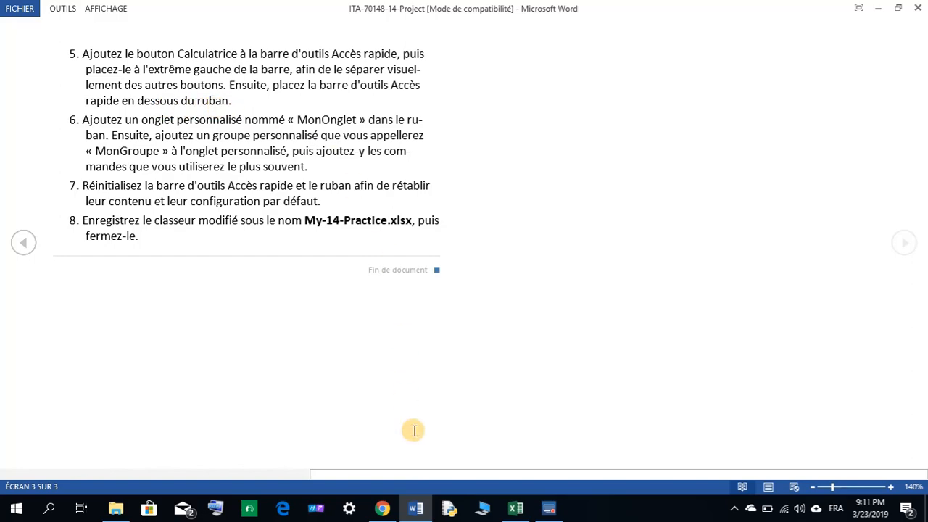
click(514, 507)
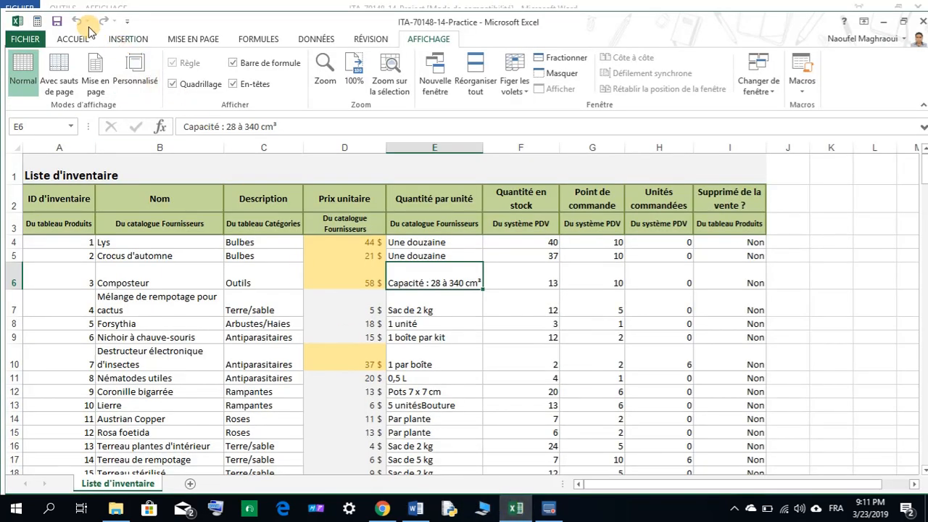
Show the Quick Access Toolbar below the ribbon, and switch to the Word project document
click(127, 24)
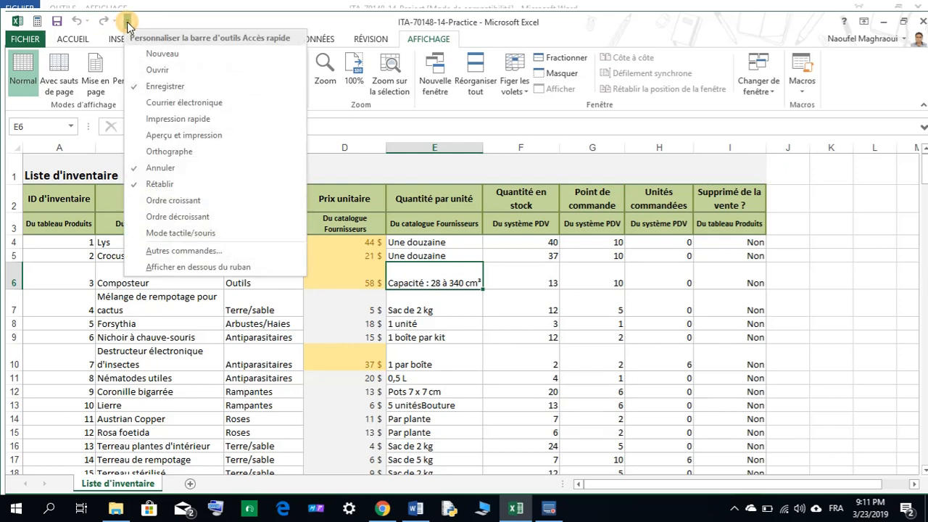
click(213, 270)
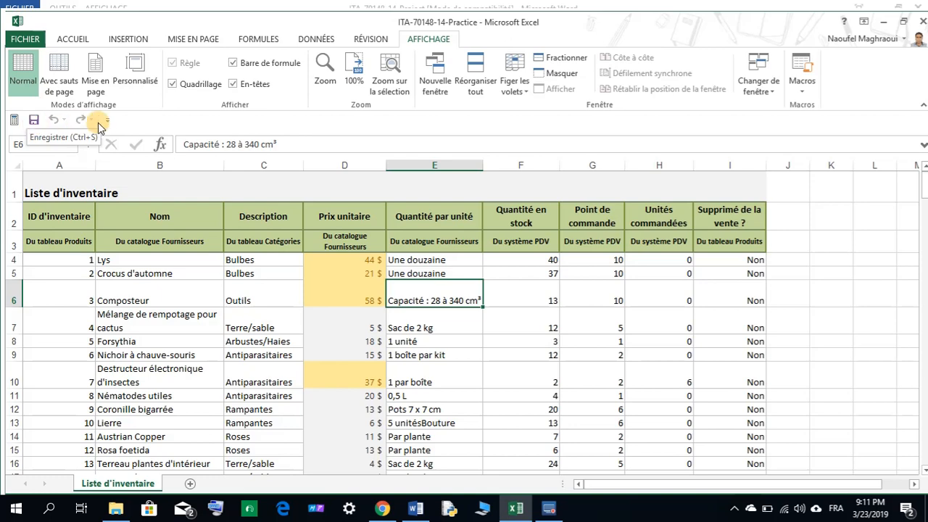
click(417, 509)
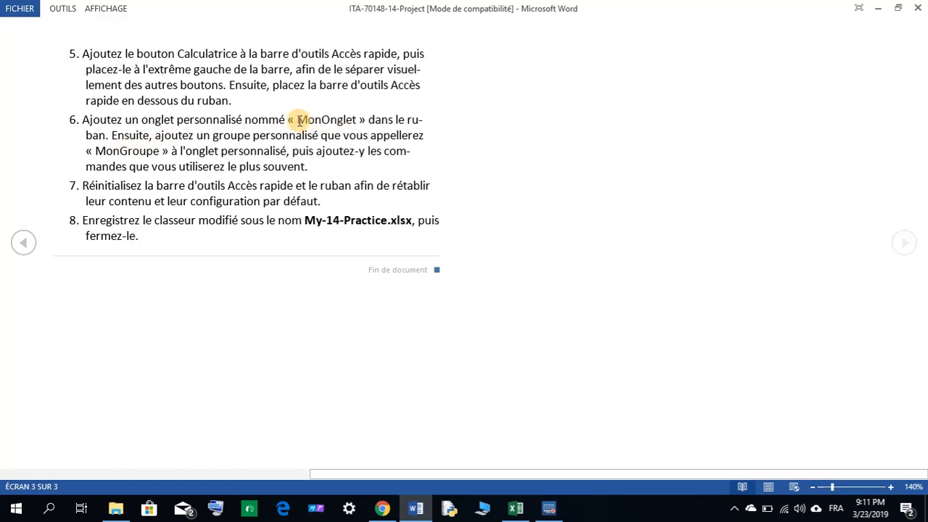
Copy the tab name MonOnglet from project step 6 in the Word document, and return to the Excel workbook
drag(300, 121, 353, 120)
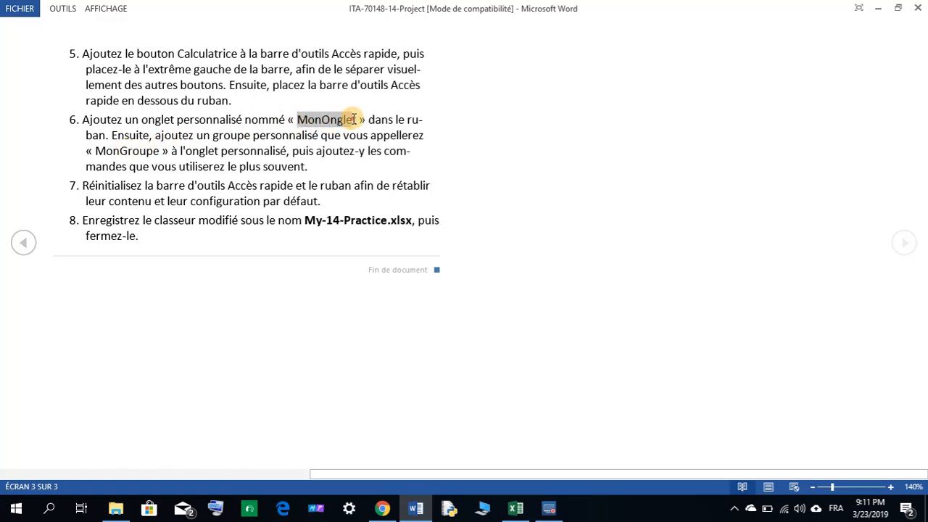
right_click(352, 121)
click(366, 126)
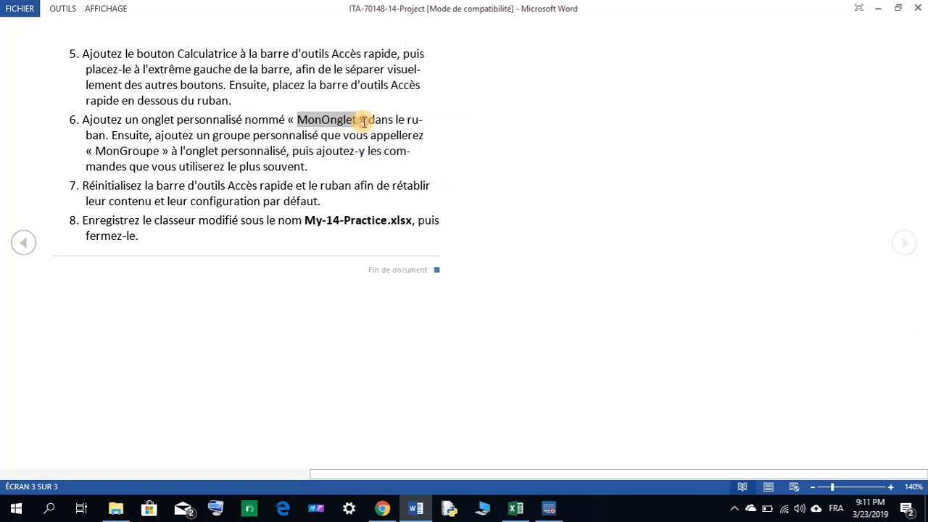
click(513, 508)
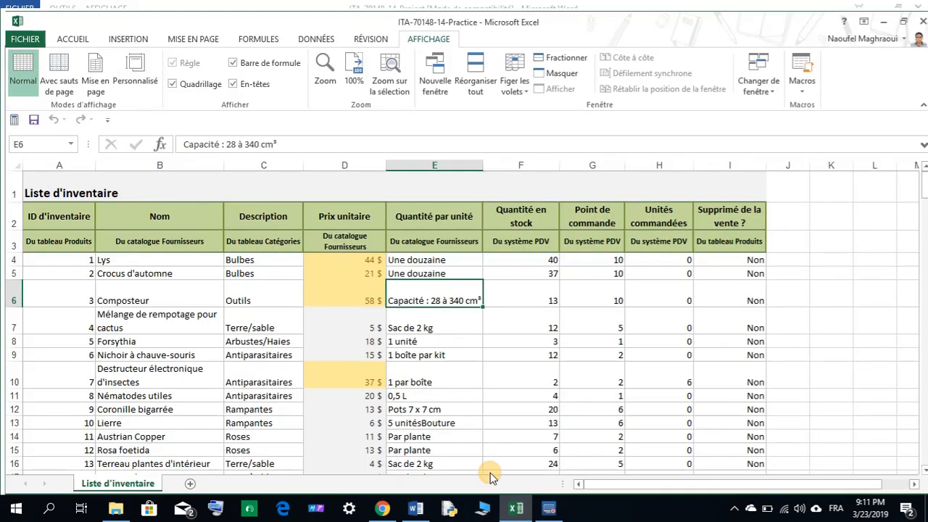
Look through the existing ribbon tabs one by one, from Fichier to Affichage
click(33, 38)
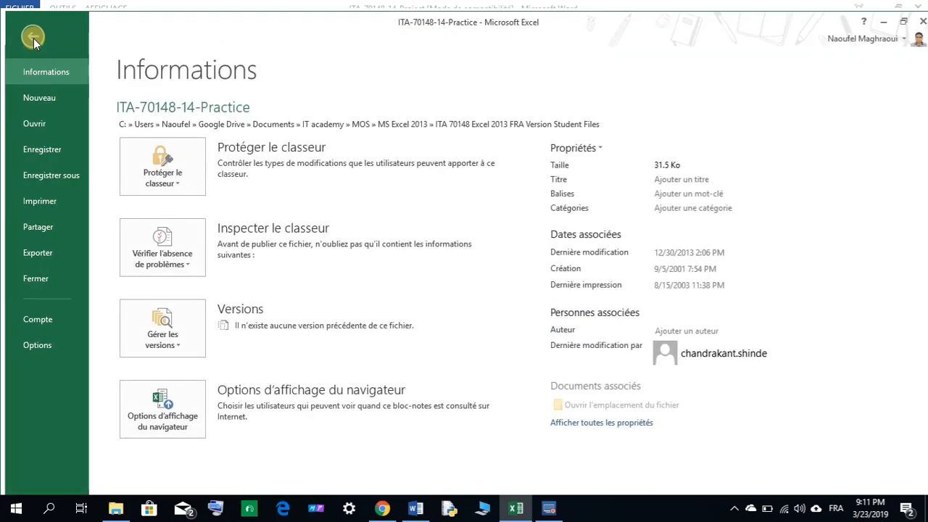
key(Escape)
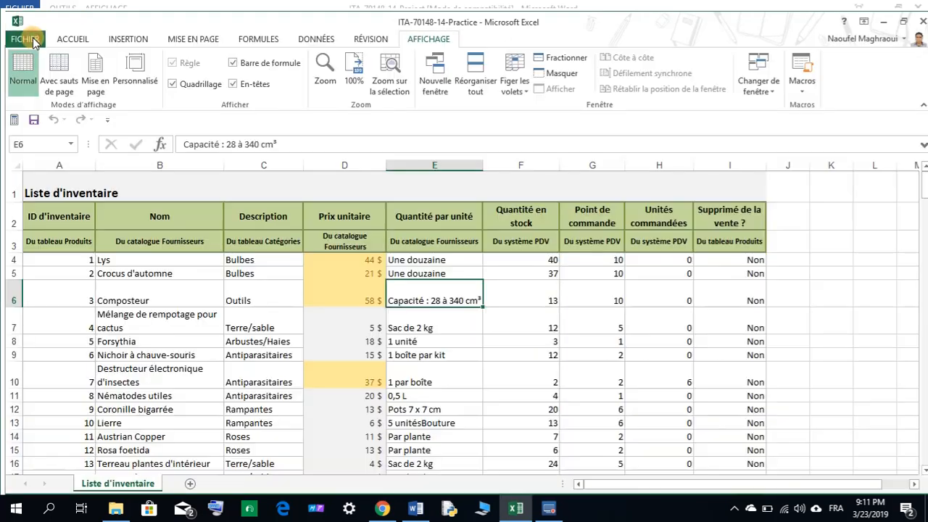
click(70, 40)
click(125, 38)
click(186, 41)
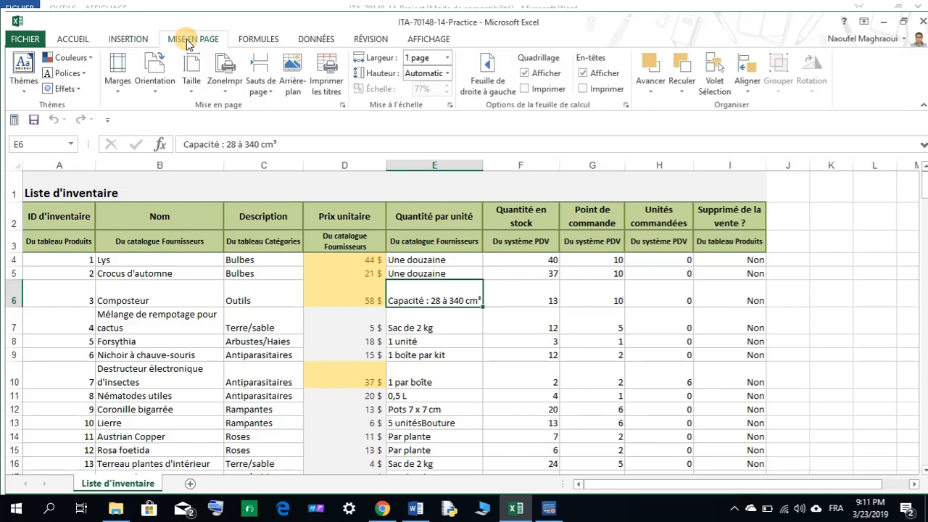
click(257, 44)
click(315, 46)
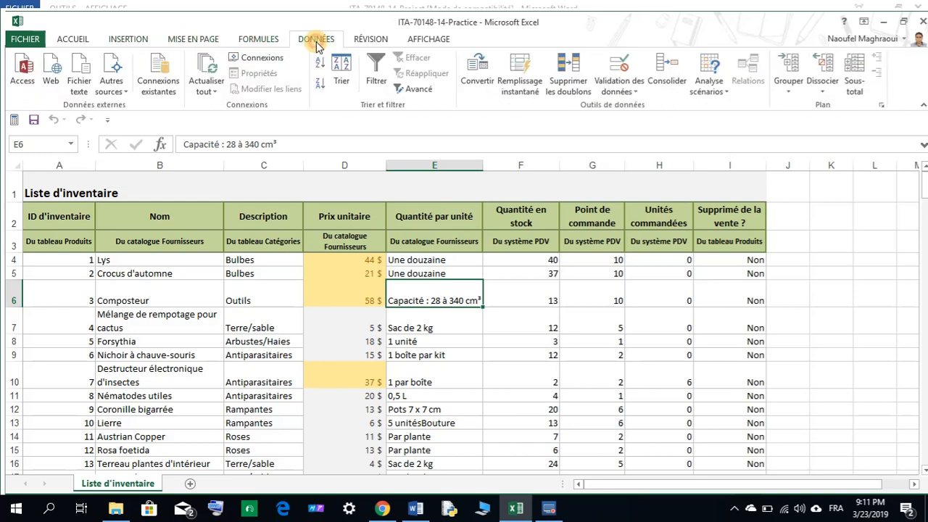
click(378, 42)
click(420, 44)
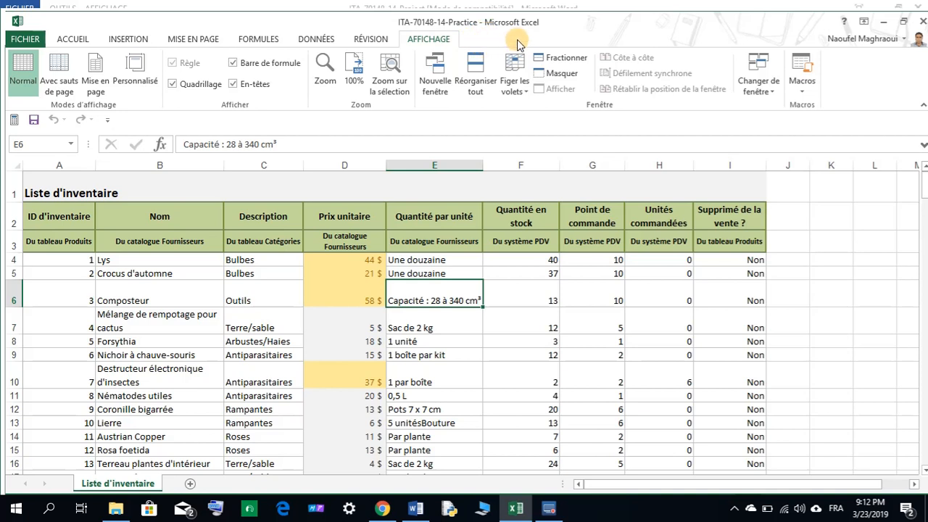
Open the ribbon customisation options and add a new custom tab directly after Accueil
right_click(451, 40)
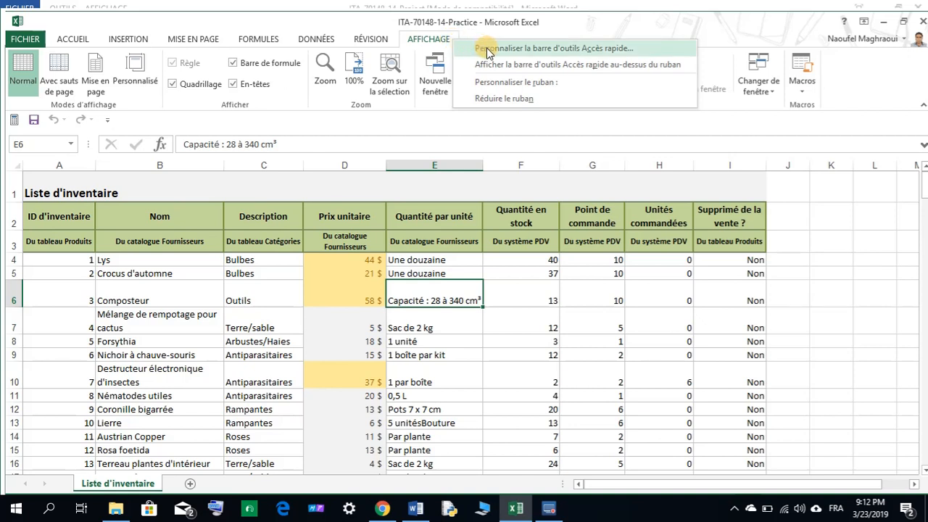
click(588, 86)
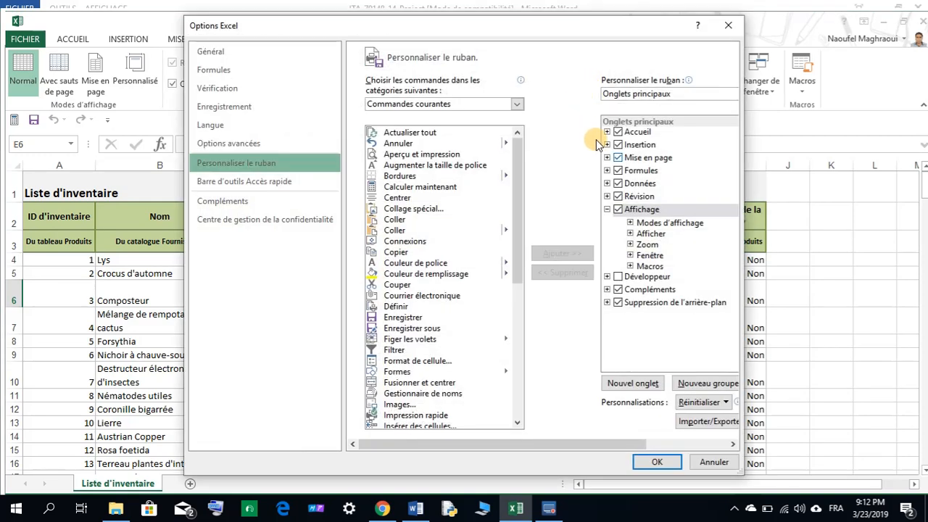
click(607, 209)
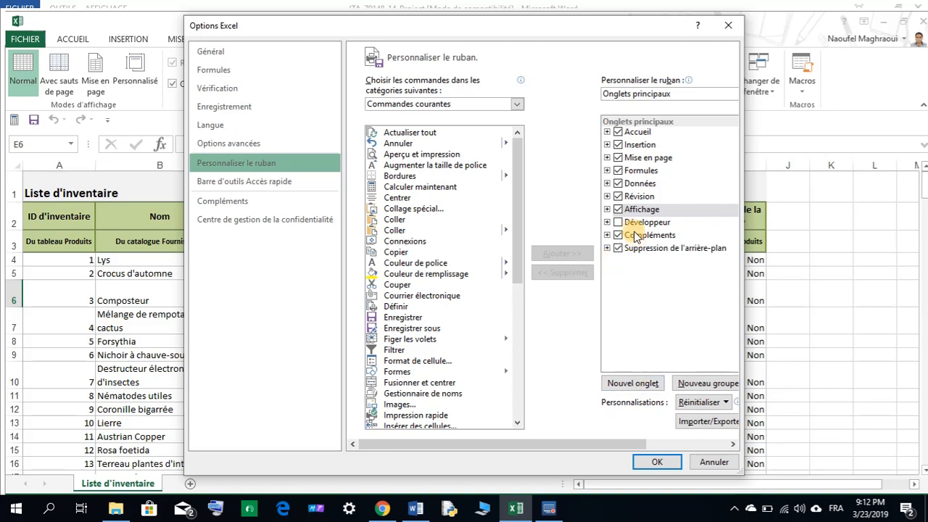
click(634, 134)
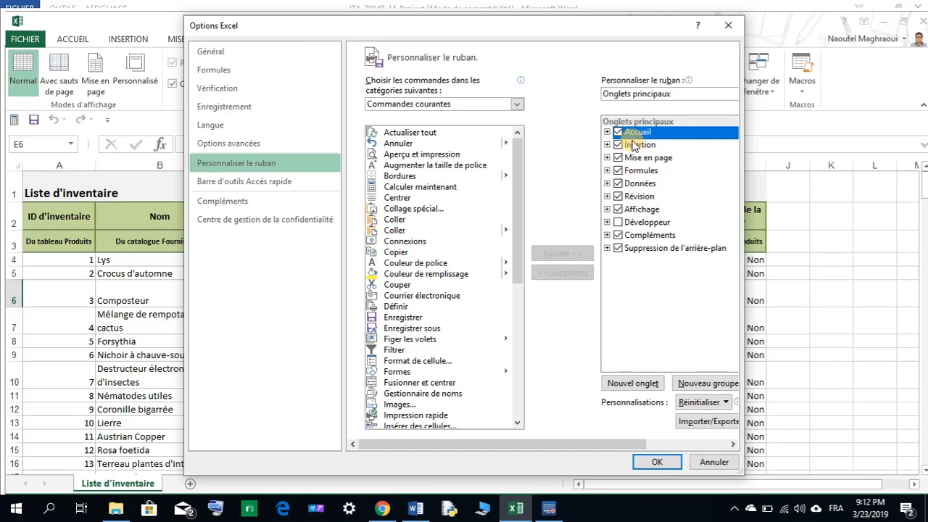
click(641, 389)
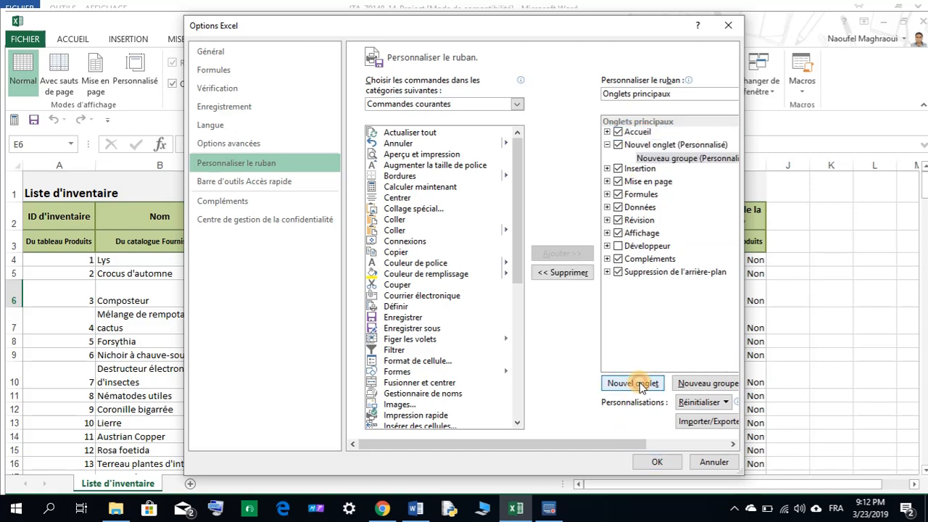
Rename the new custom tab as MonOnglet using the copied name
click(644, 147)
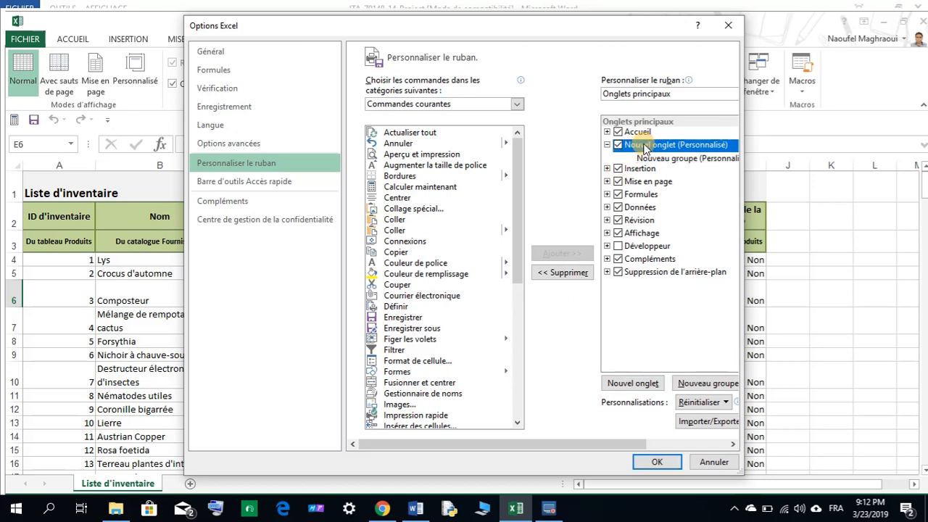
right_click(649, 147)
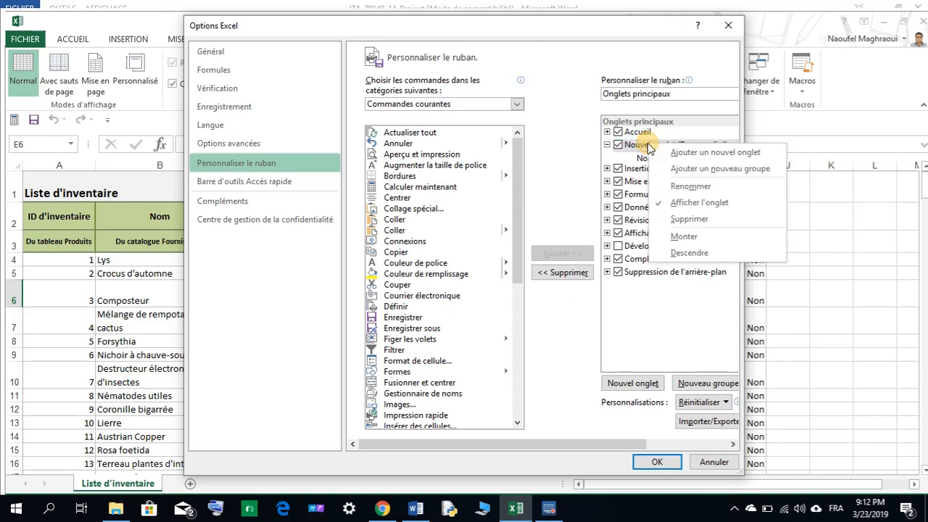
click(677, 185)
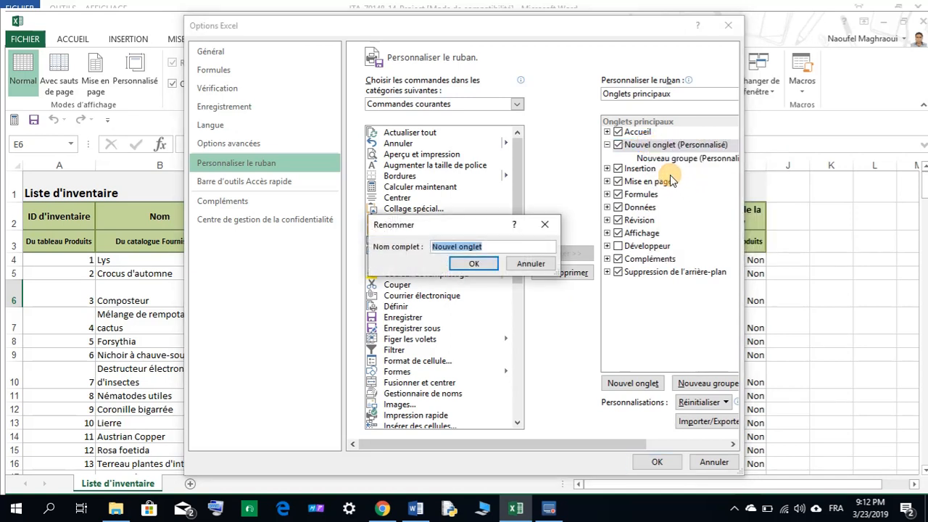
right_click(469, 247)
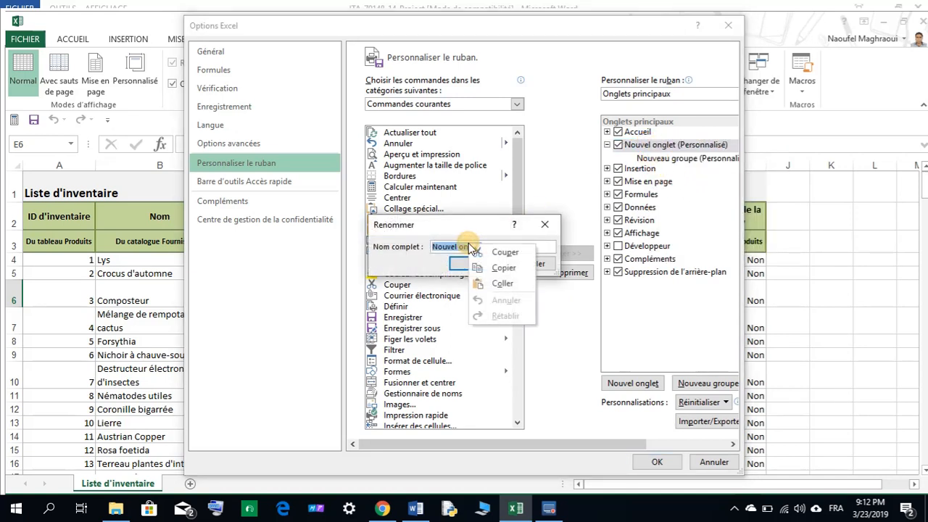
click(500, 283)
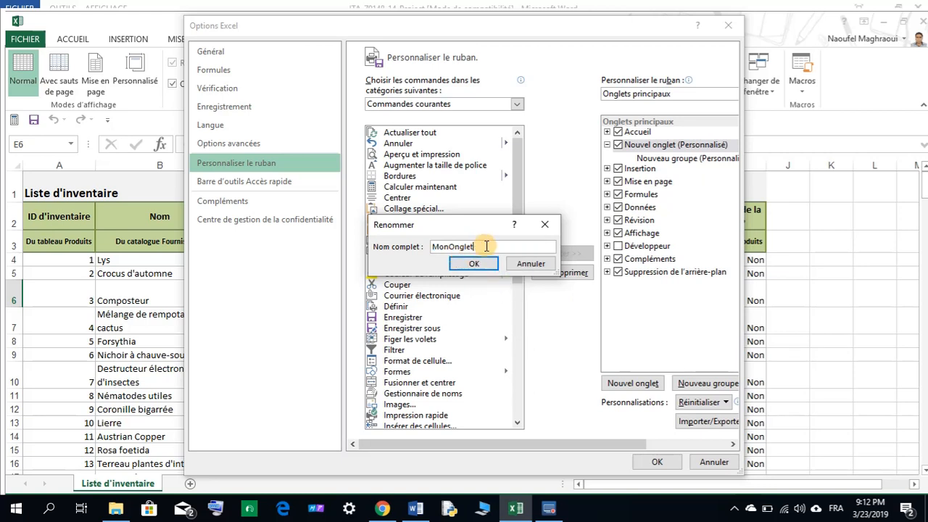
click(475, 264)
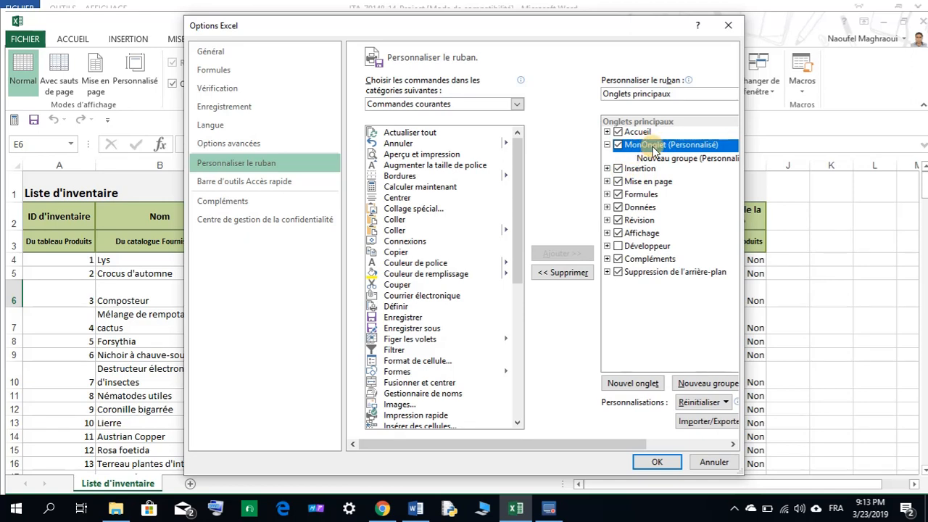
Copy the group name MonGroupe from project step 6 in the Word document, and return to the Excel options
click(415, 508)
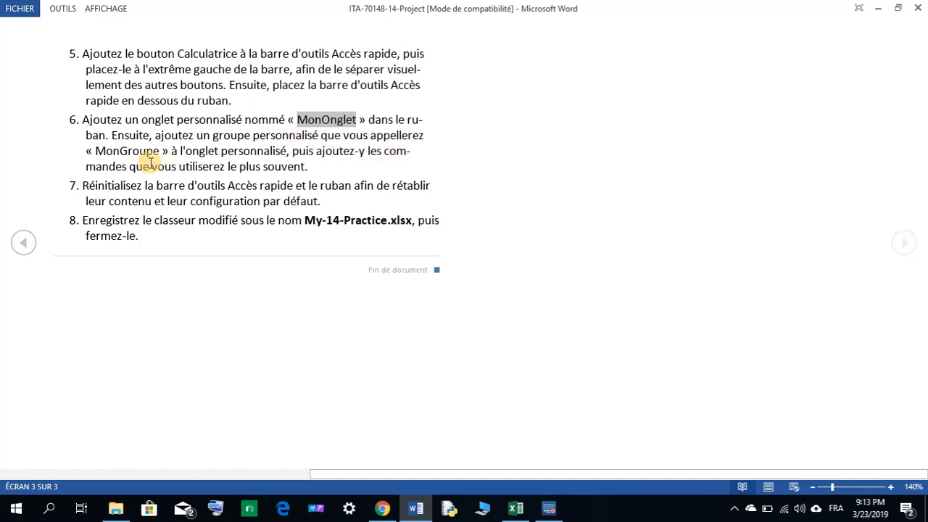
drag(97, 152, 155, 151)
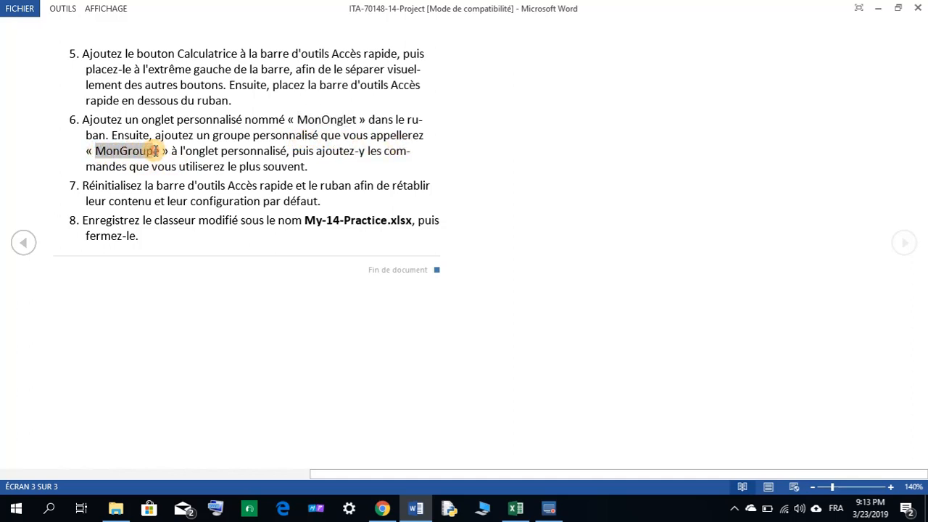
right_click(154, 154)
click(167, 158)
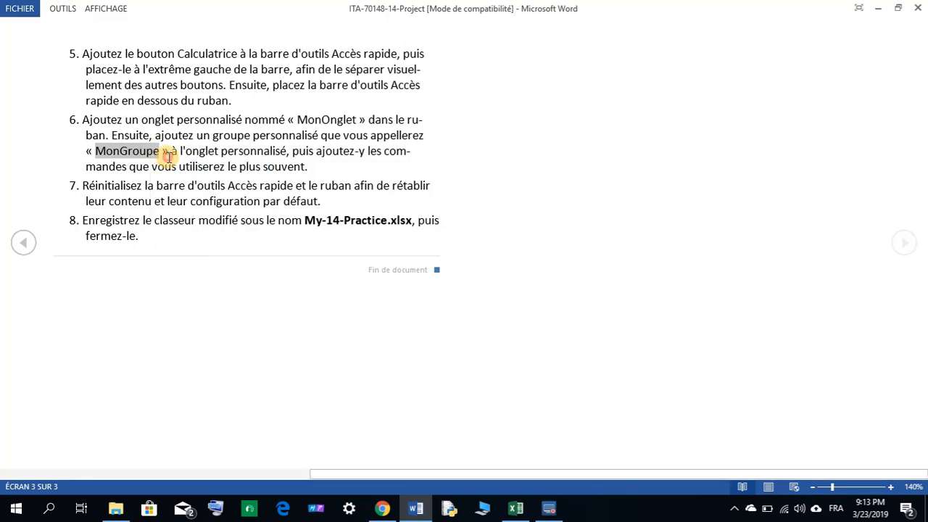
click(518, 508)
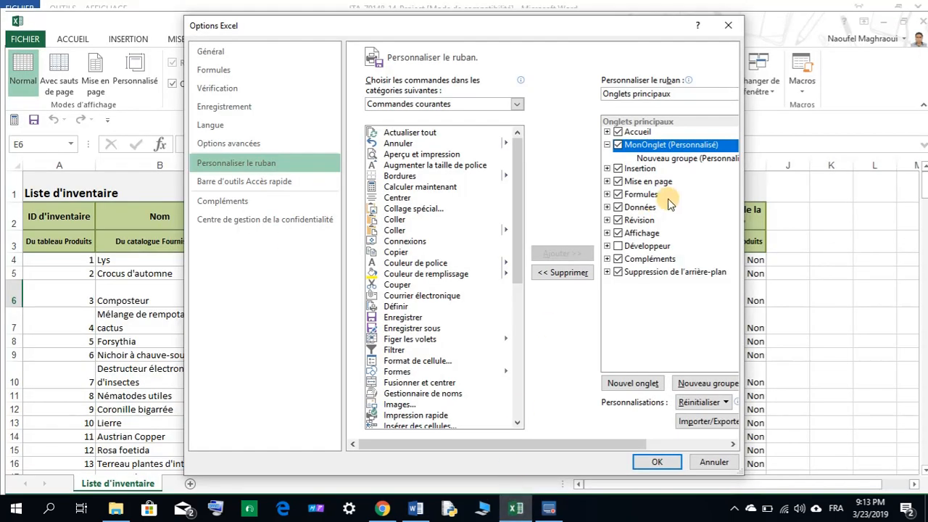
Rename the new group under MonOnglet as MonGroupe using the copied name
click(672, 158)
right_click(672, 161)
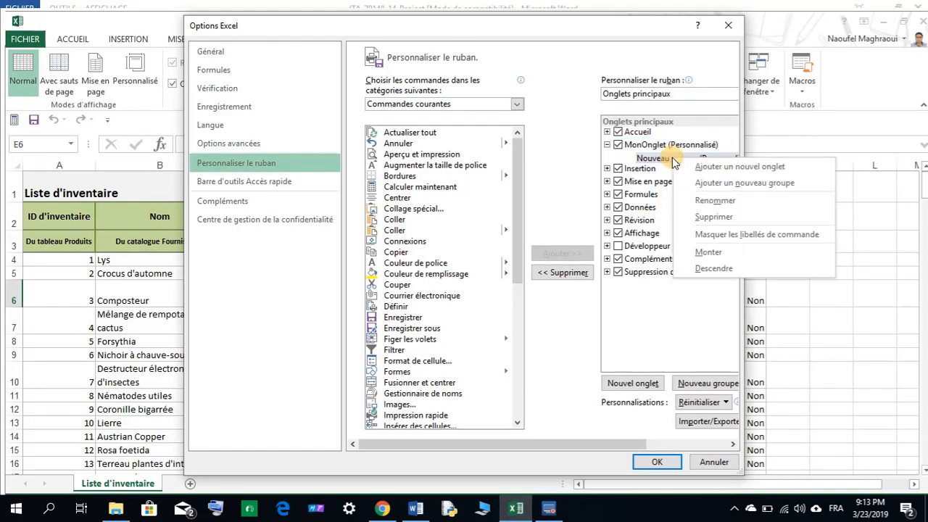
click(711, 201)
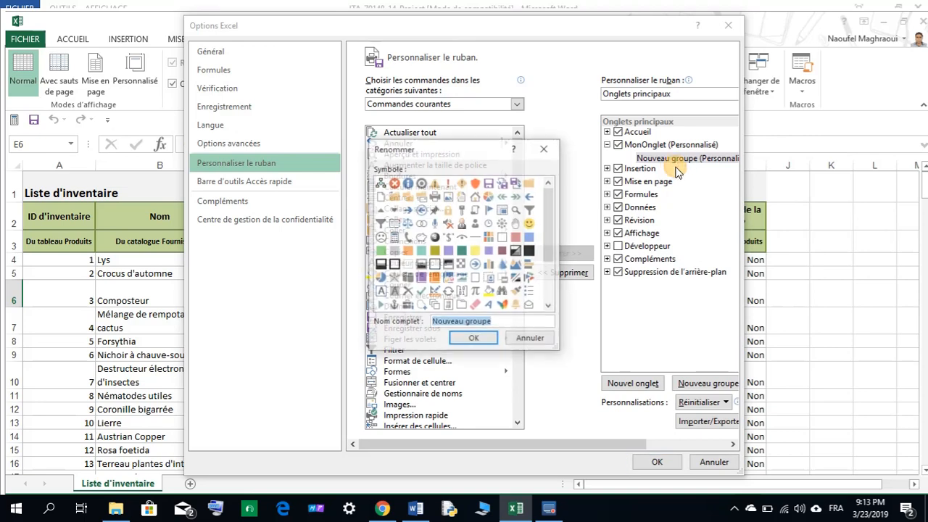
right_click(469, 322)
click(502, 360)
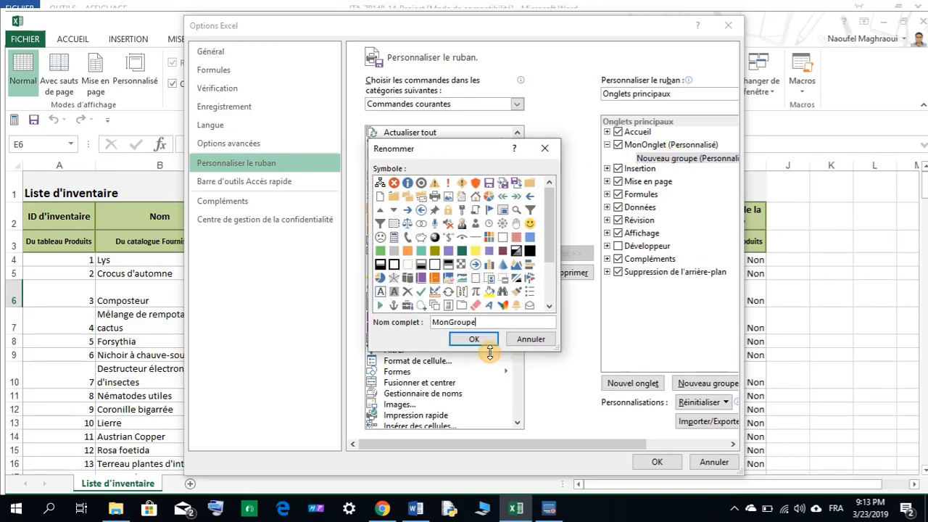
click(477, 340)
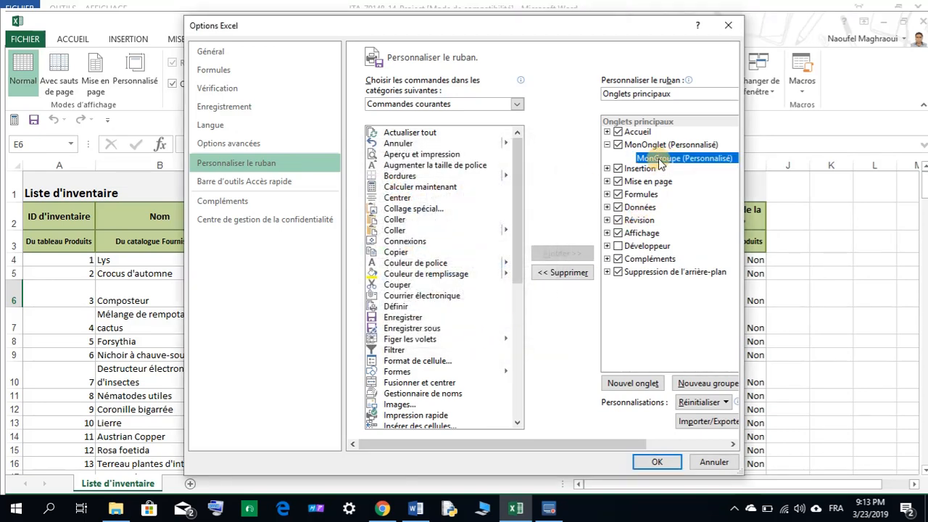
Recheck project step 6 in the Word document, and add the Enregistrer, Coller and Annuler commands to MonGroupe in the Excel options
click(416, 508)
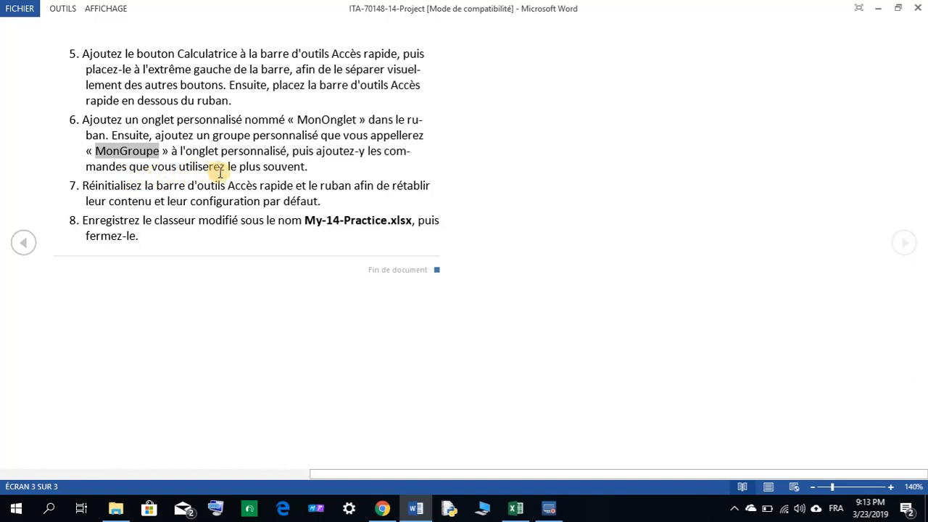
click(515, 508)
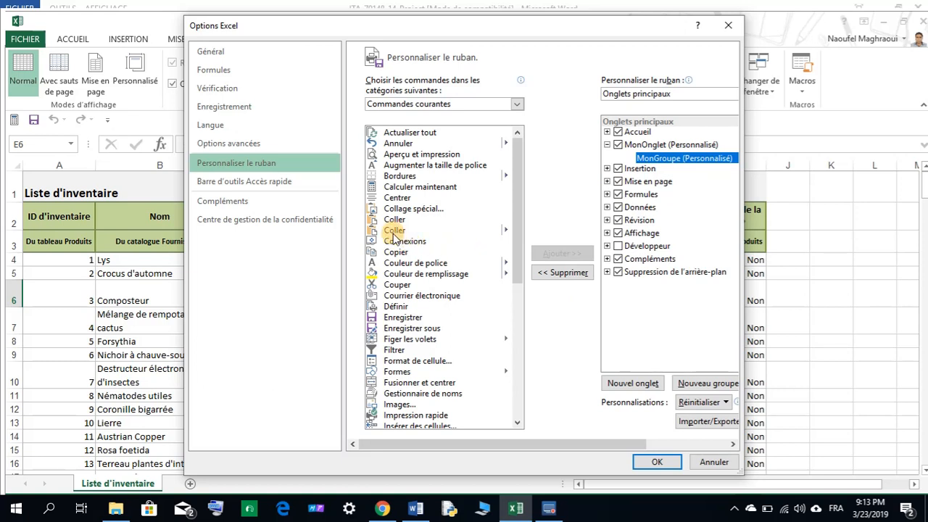
click(395, 317)
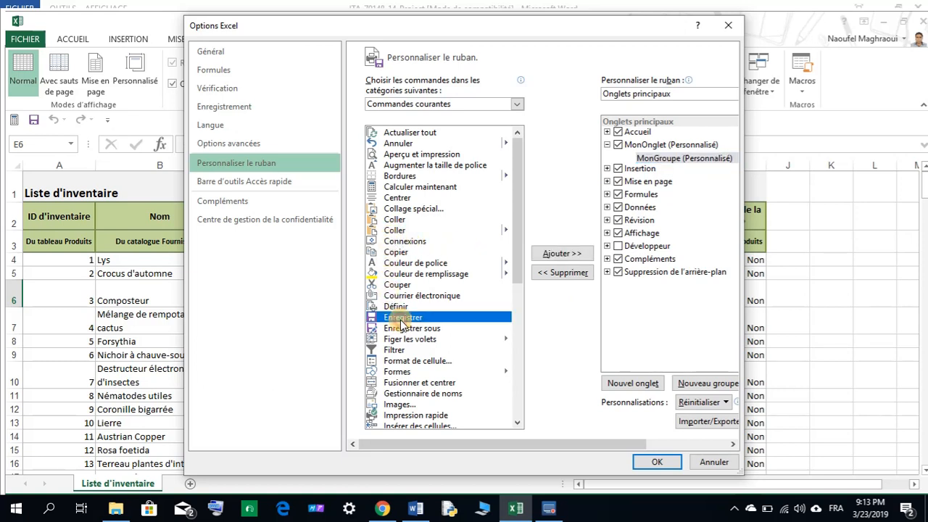
click(552, 258)
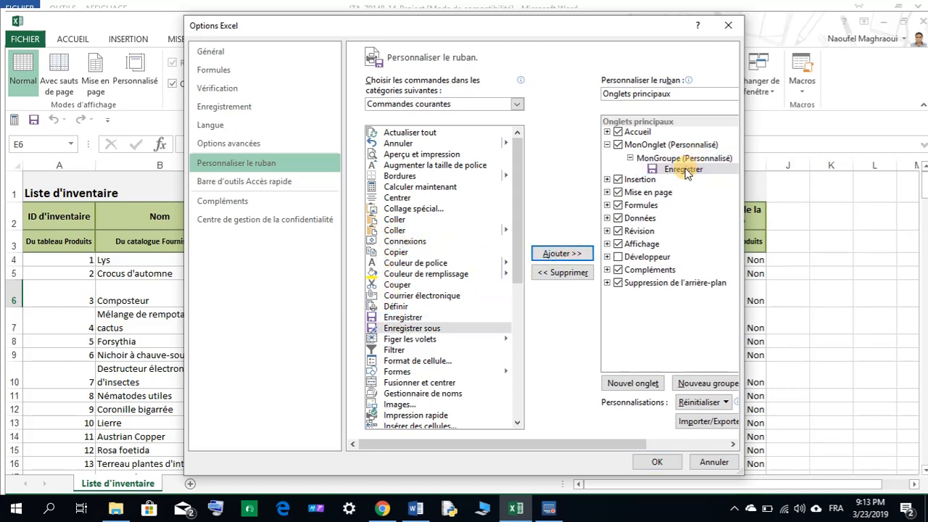
click(394, 219)
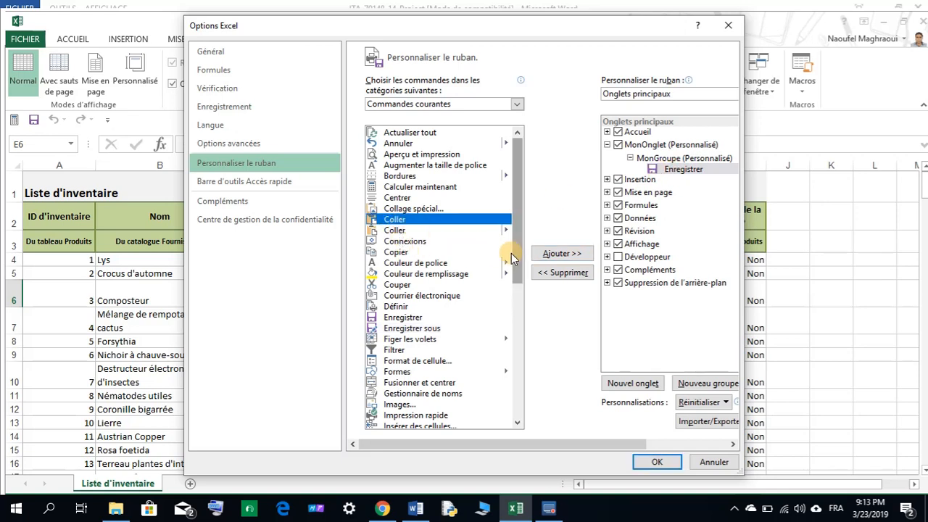
click(540, 254)
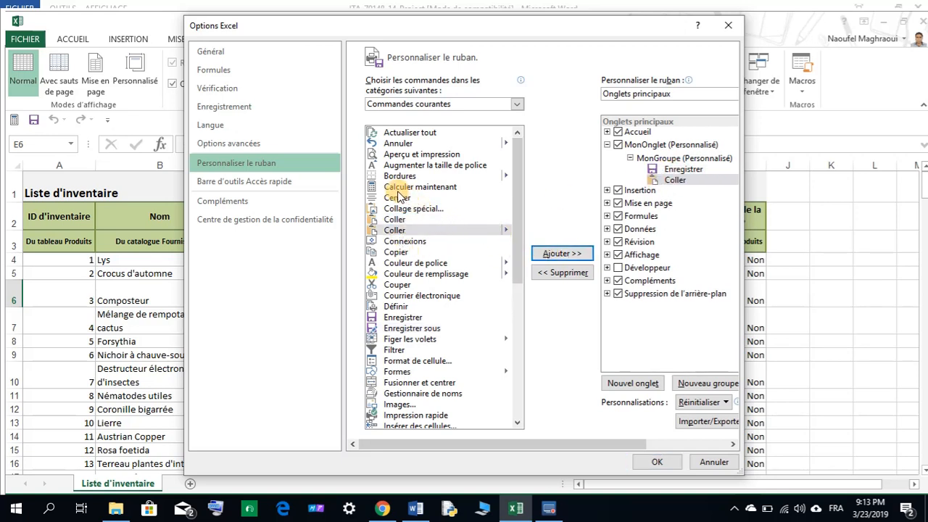
click(396, 142)
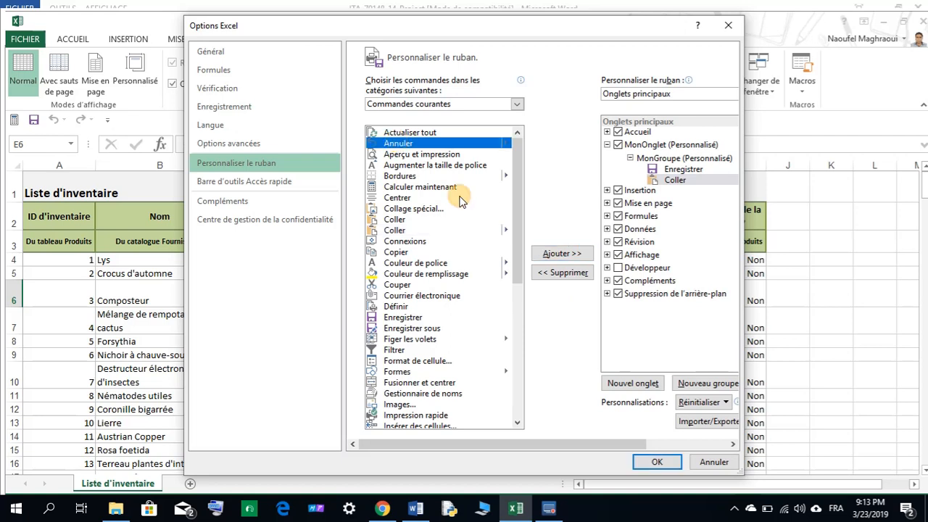
click(562, 255)
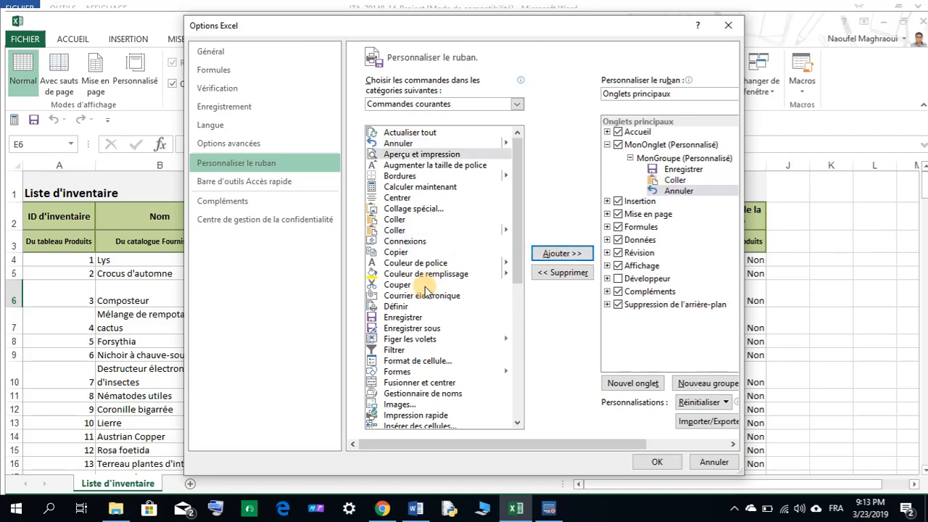
Add the Images and Ouvrir commands to MonGroupe and apply the ribbon customisation
click(398, 404)
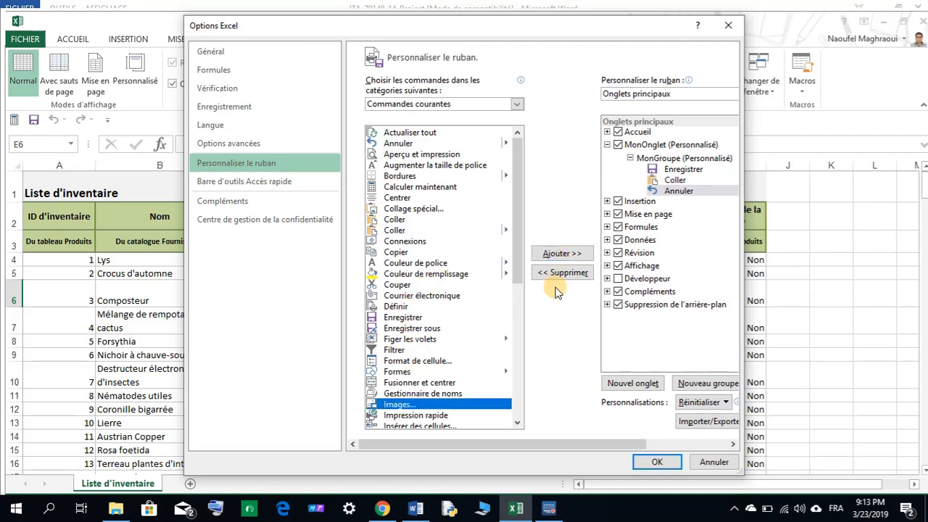
click(568, 260)
scroll(508, 314, down, 4)
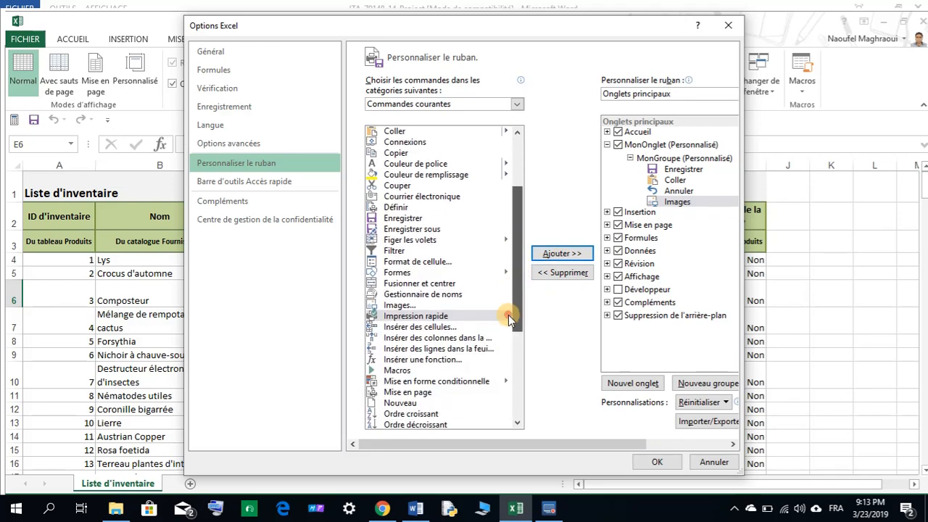
scroll(503, 347, down, 2)
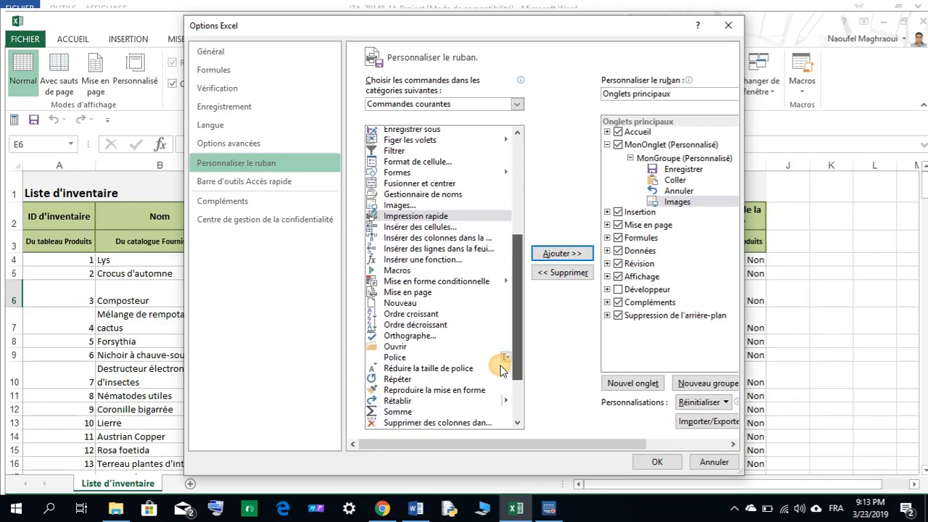
click(416, 348)
click(565, 258)
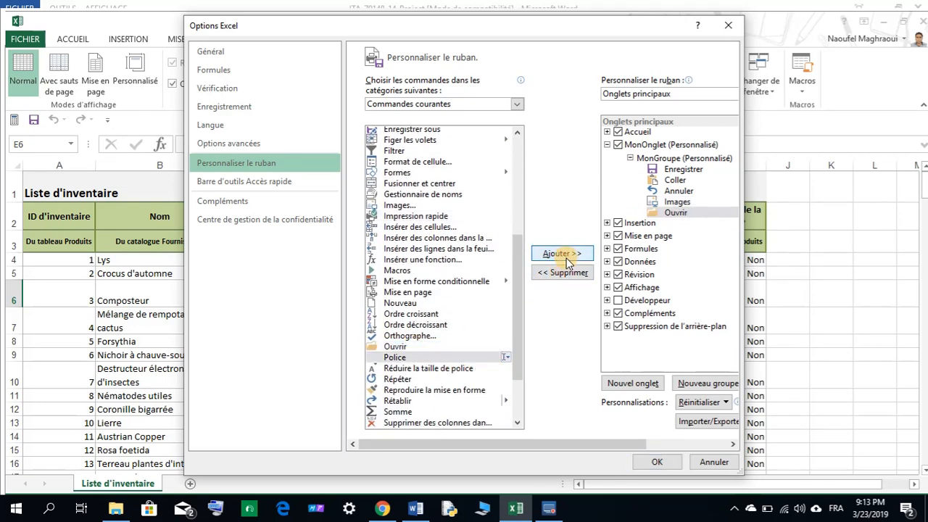
click(419, 509)
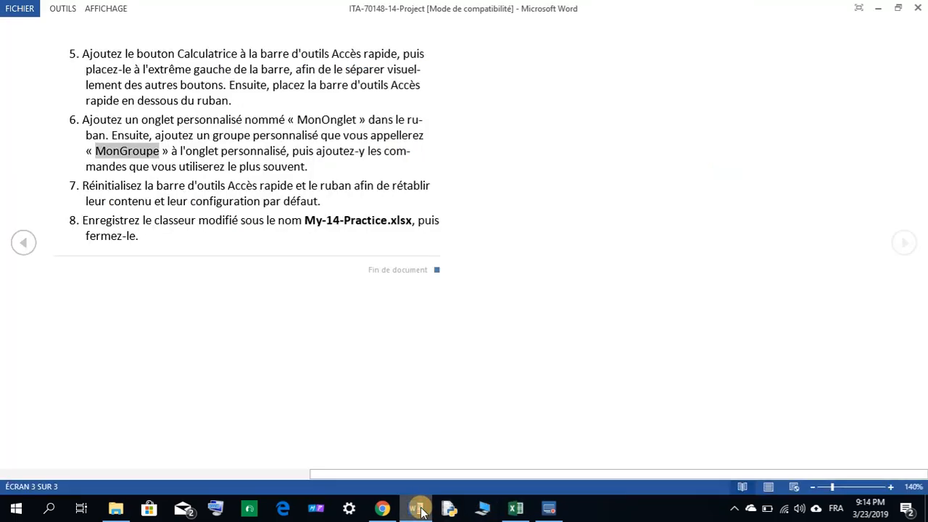
click(419, 509)
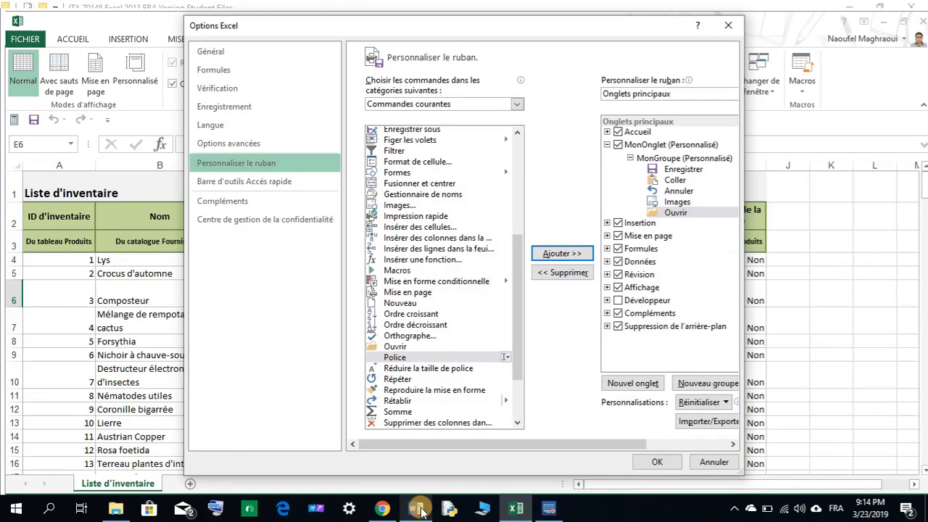
click(662, 460)
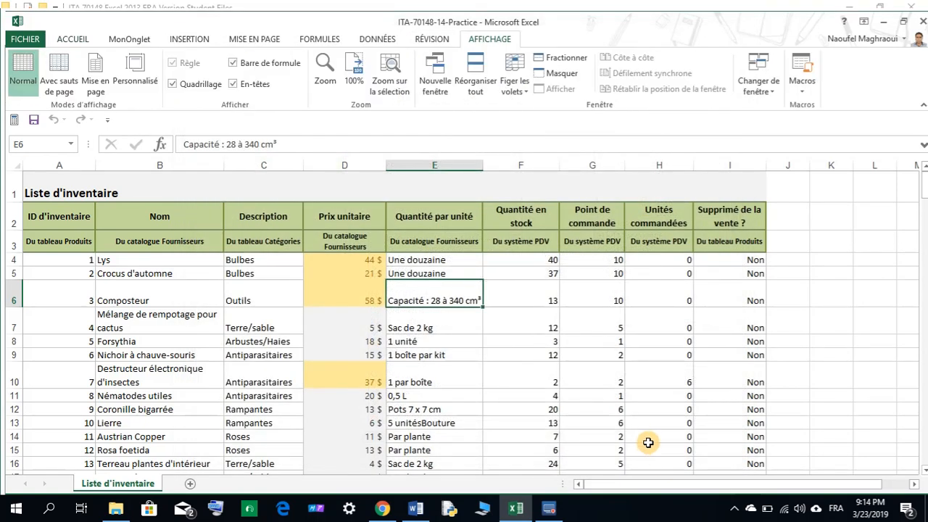
Examine the commands in the custom MonOnglet tab and compare its position with the neighbouring ribbon tabs
click(72, 40)
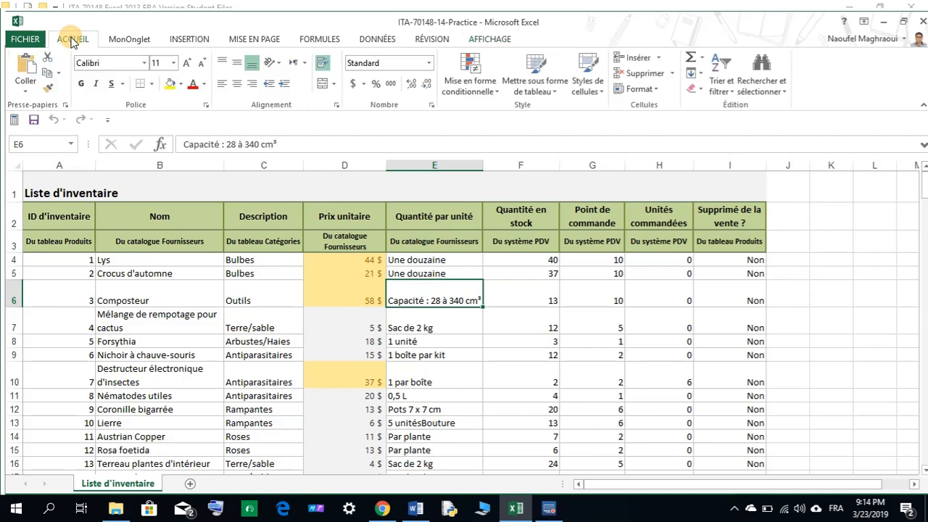
click(127, 42)
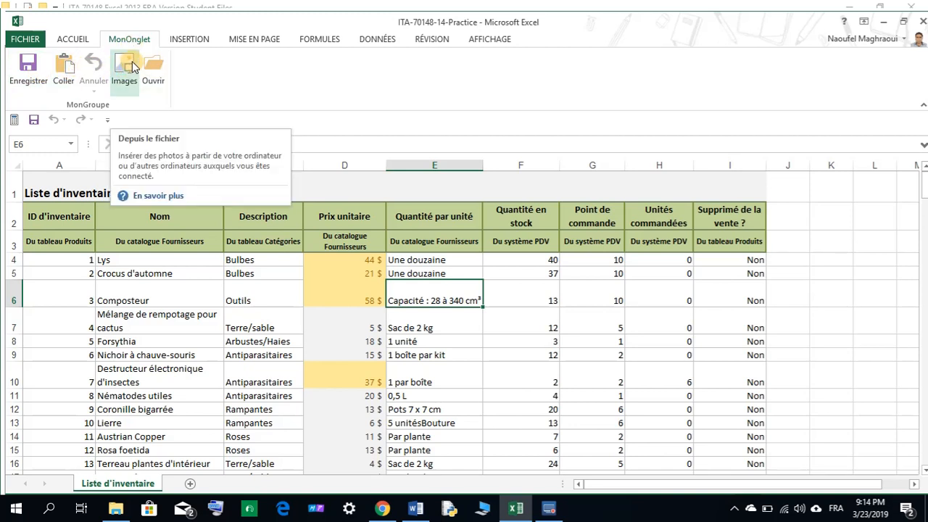
click(185, 39)
click(246, 42)
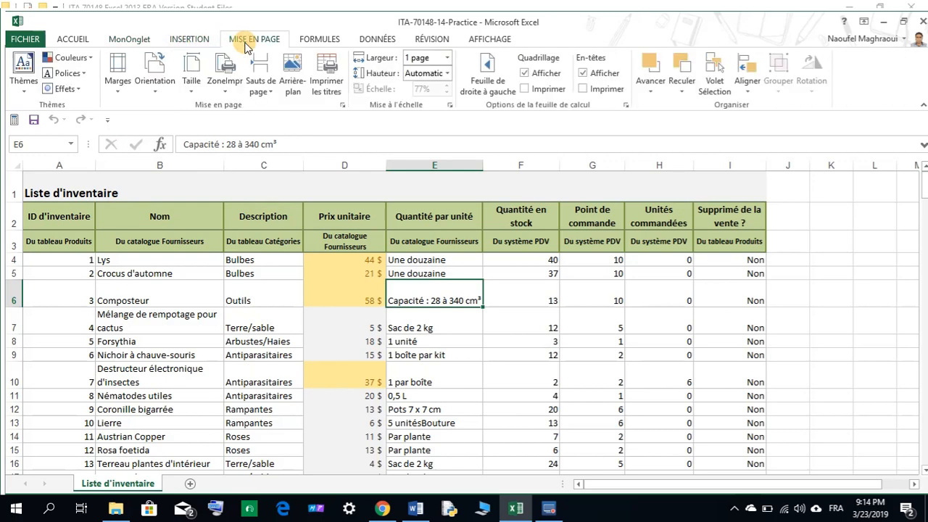
click(206, 42)
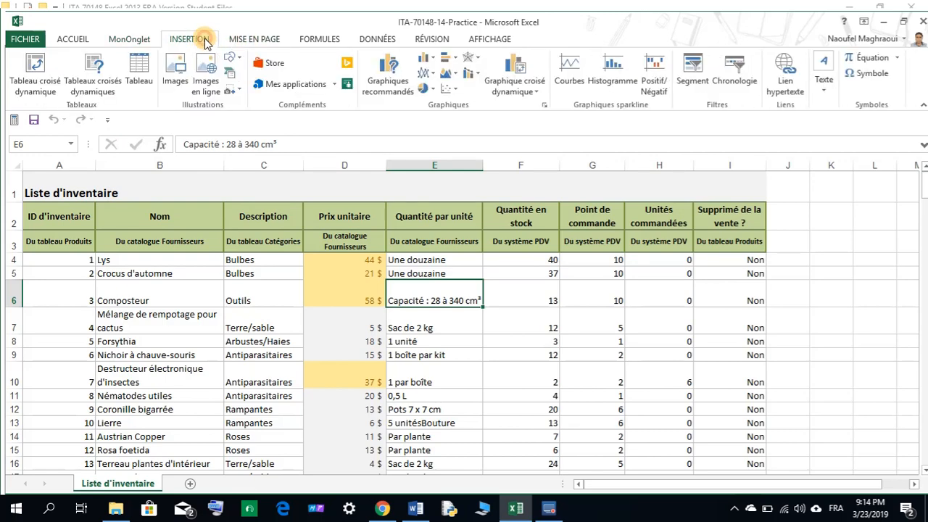
click(135, 41)
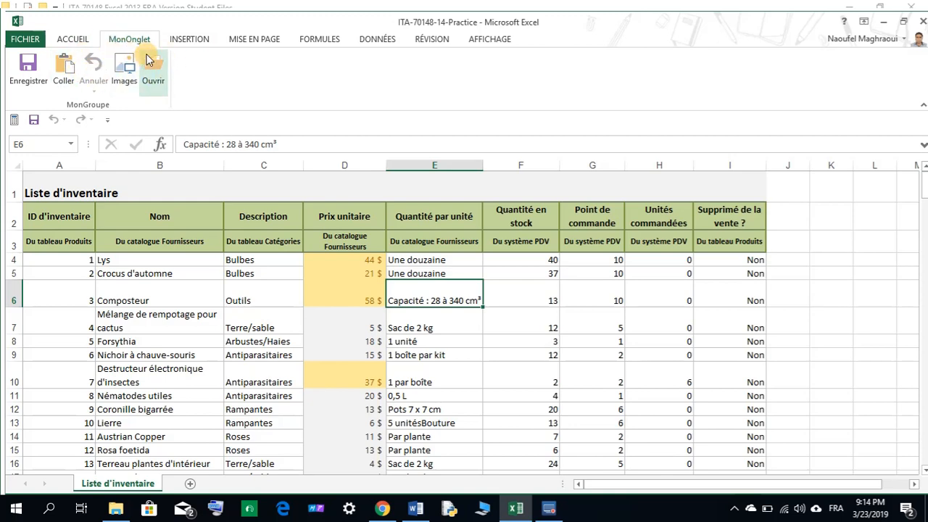
Read project step 7 in Word, and reset all ribbon and Quick Access Toolbar customisations in Excel
click(415, 508)
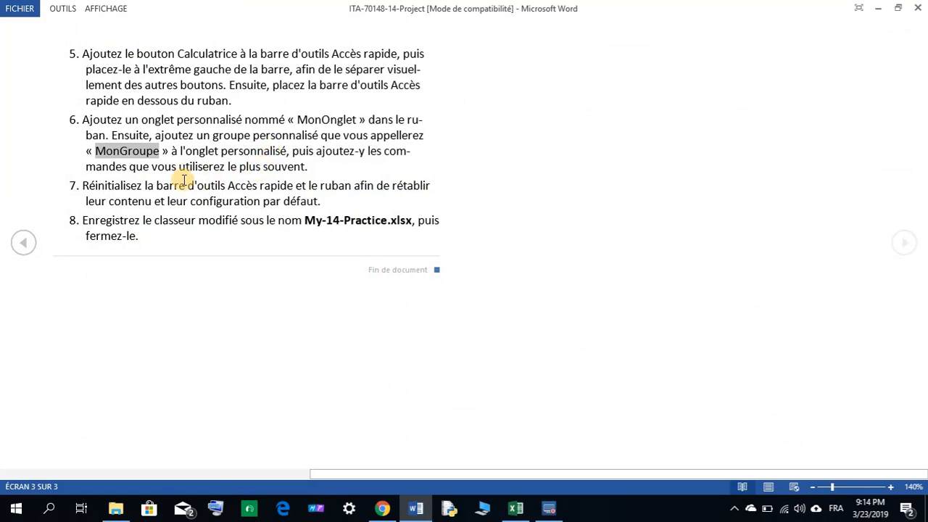
click(95, 188)
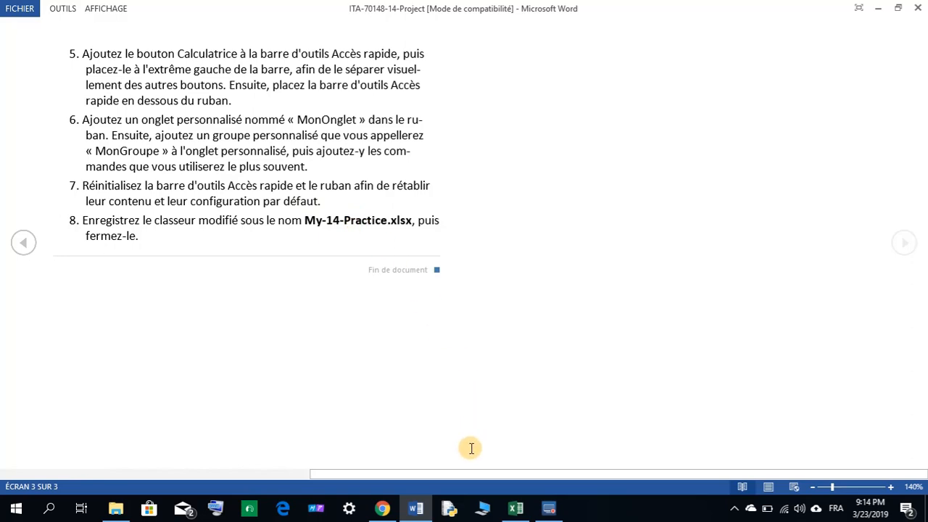
click(515, 507)
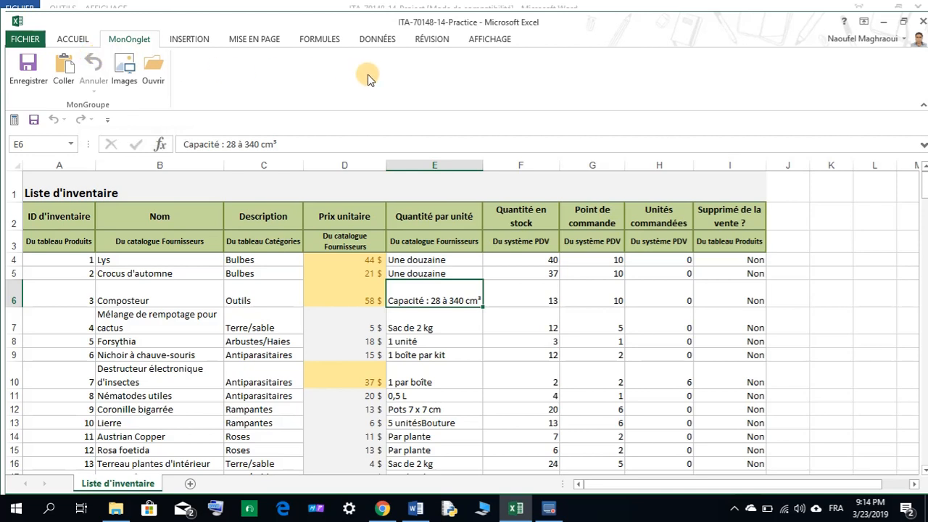
right_click(127, 44)
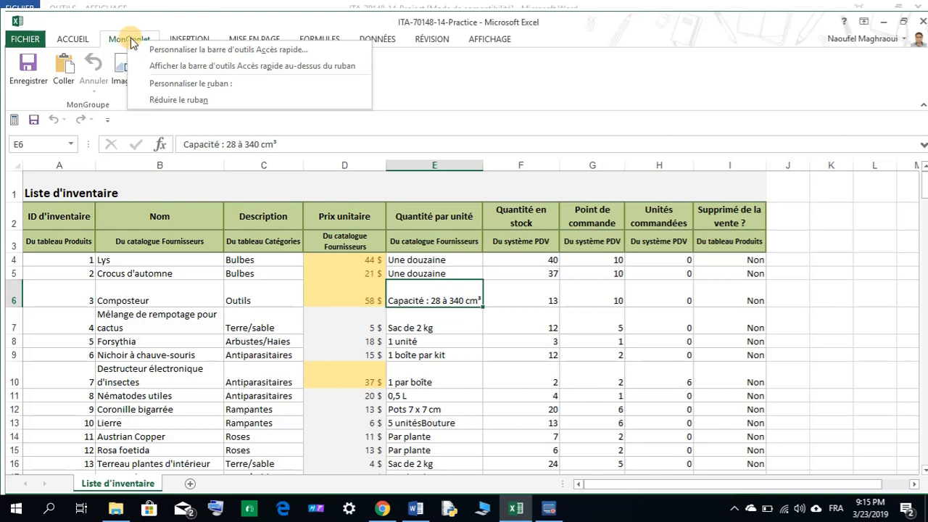
click(190, 85)
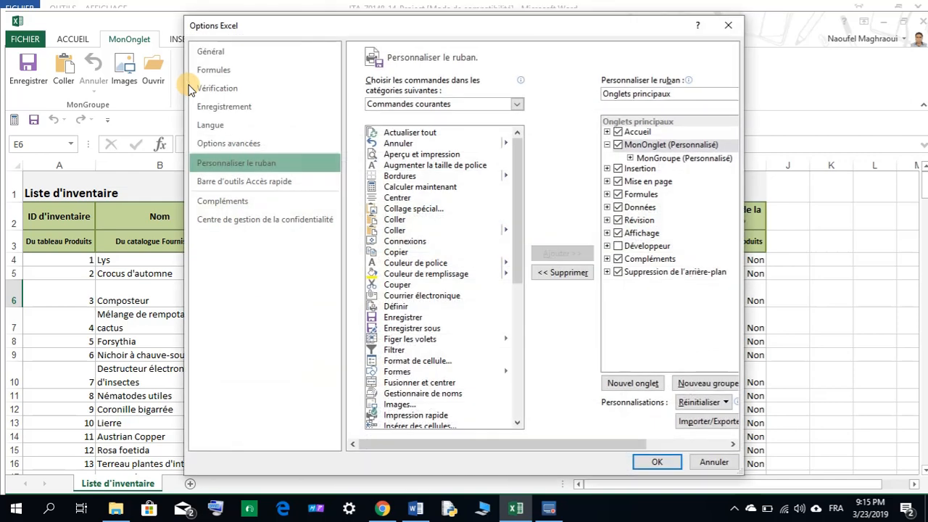
drag(603, 439, 667, 443)
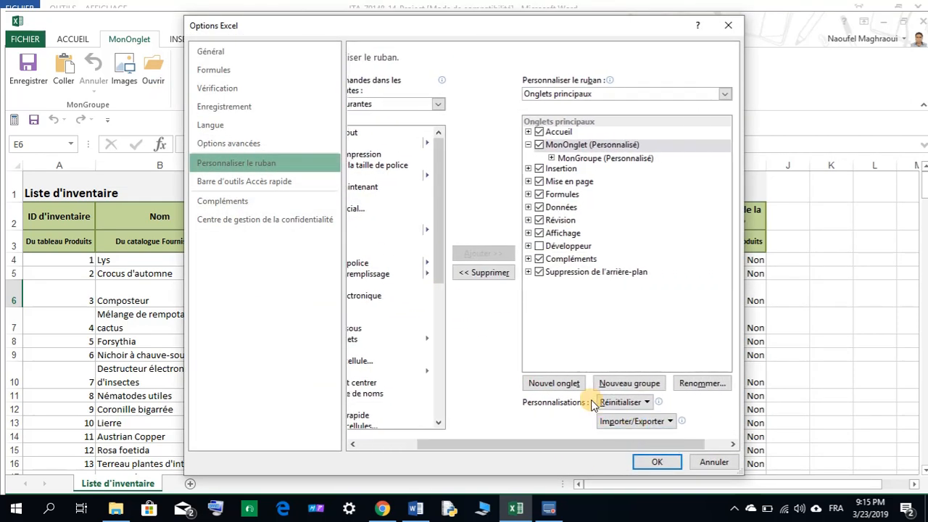
click(647, 403)
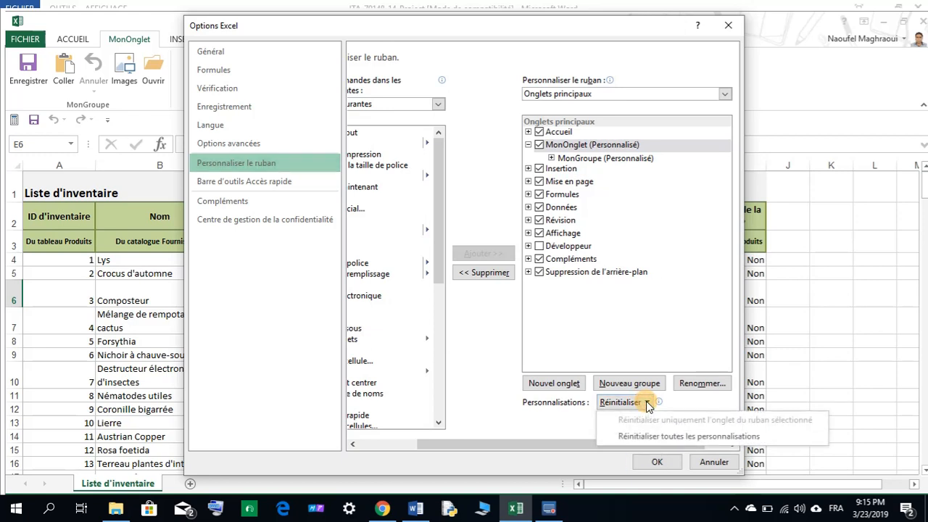
click(690, 439)
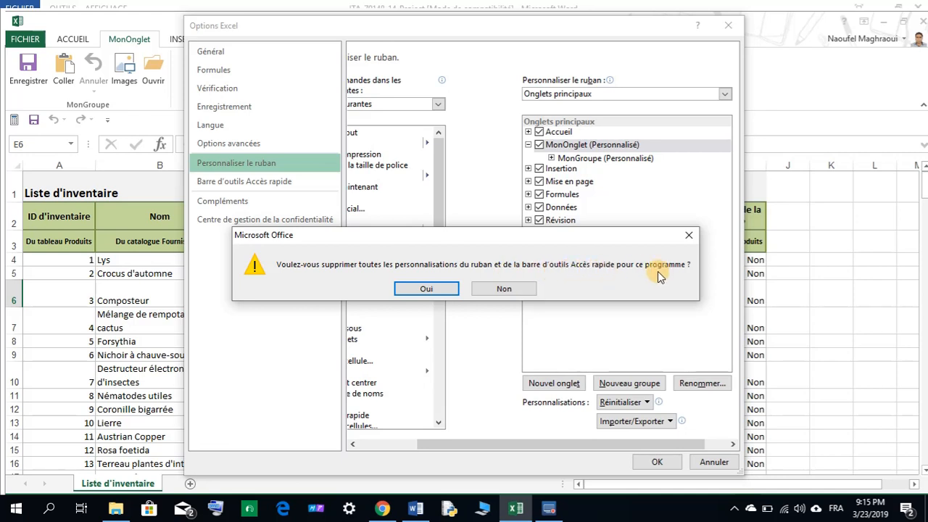
click(455, 290)
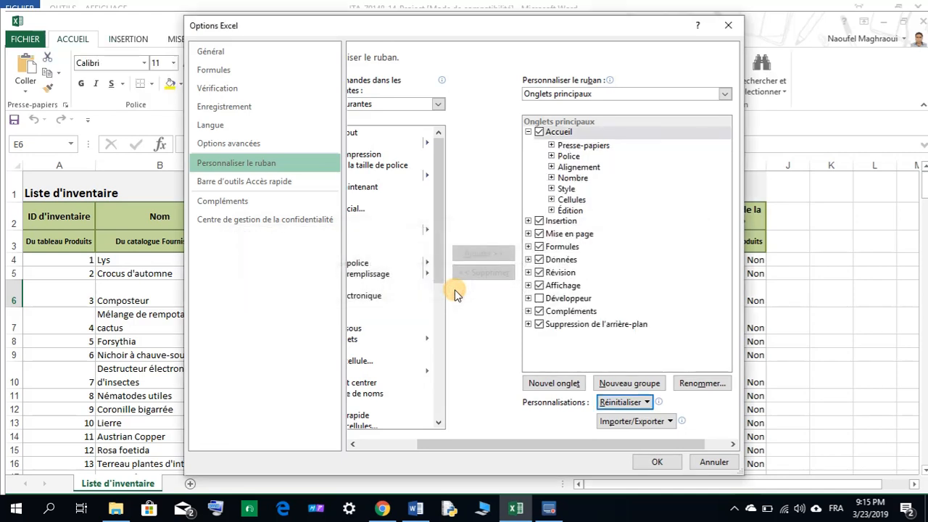
click(651, 461)
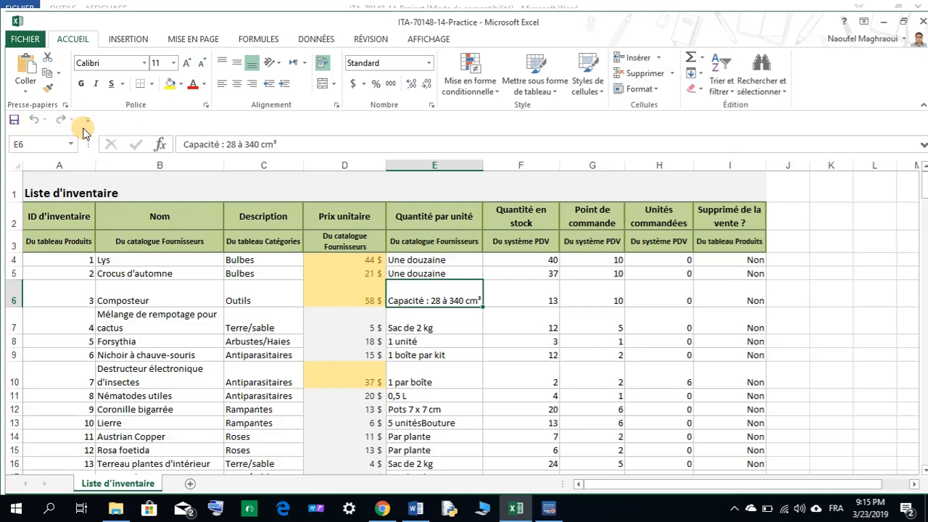
Copy the file name My-14-Practice, without its extension, from project step 8 in the Word document
click(415, 508)
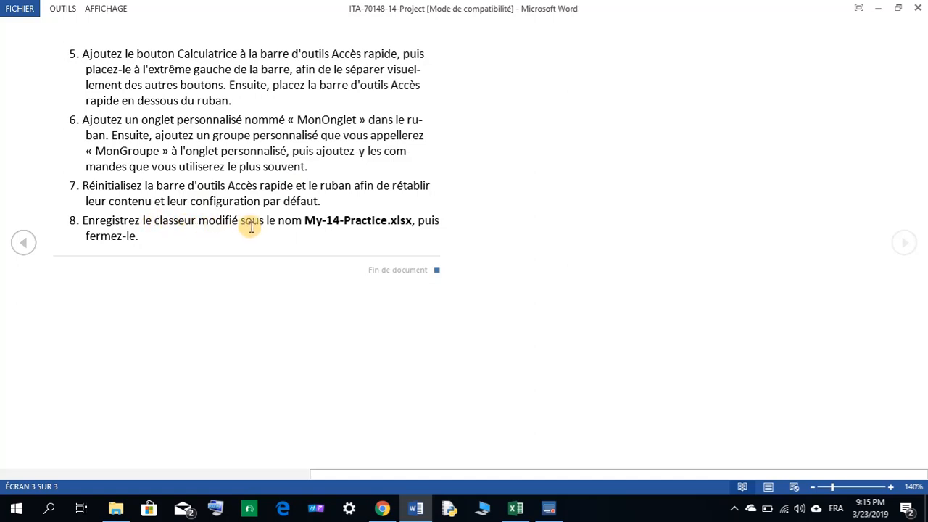
drag(306, 221, 384, 225)
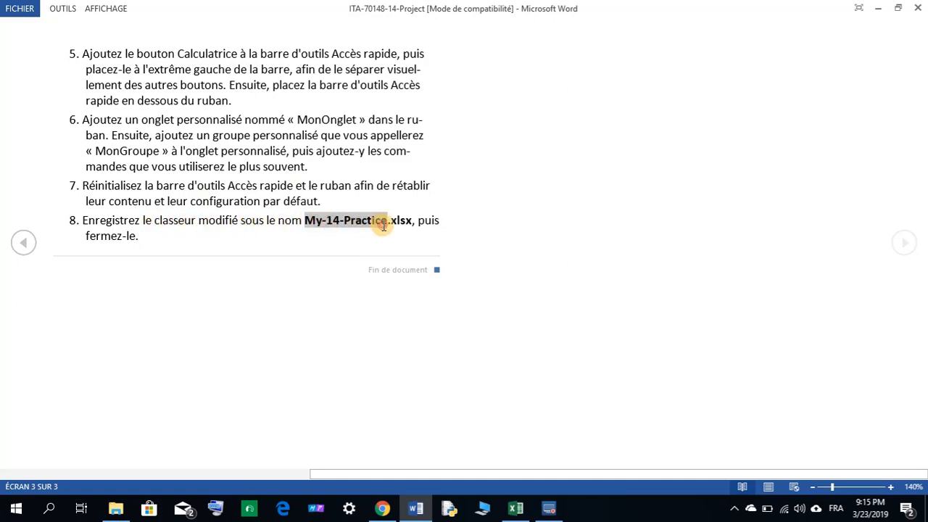
right_click(382, 225)
click(395, 229)
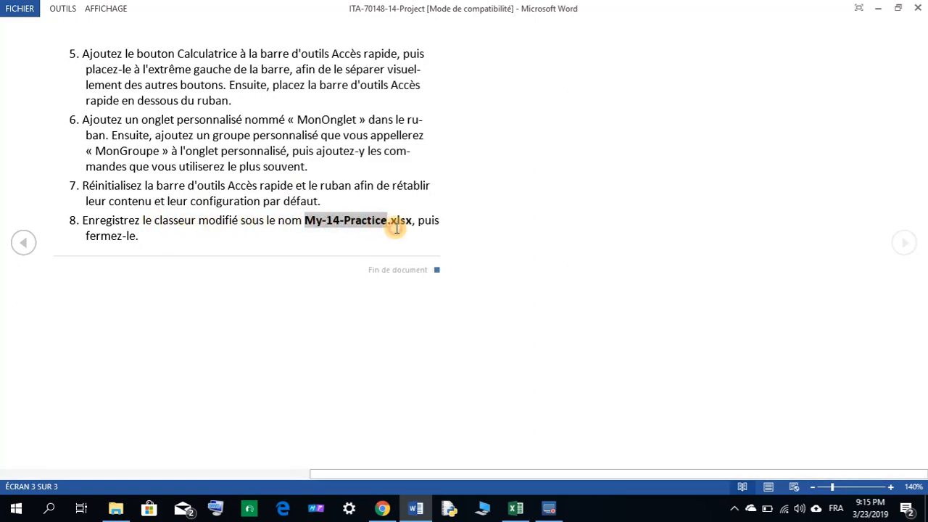
Switch to Excel and try to save the workbook in the Mon travail folder under the copied name My-14-Practice, as a Classeur Excel
click(515, 507)
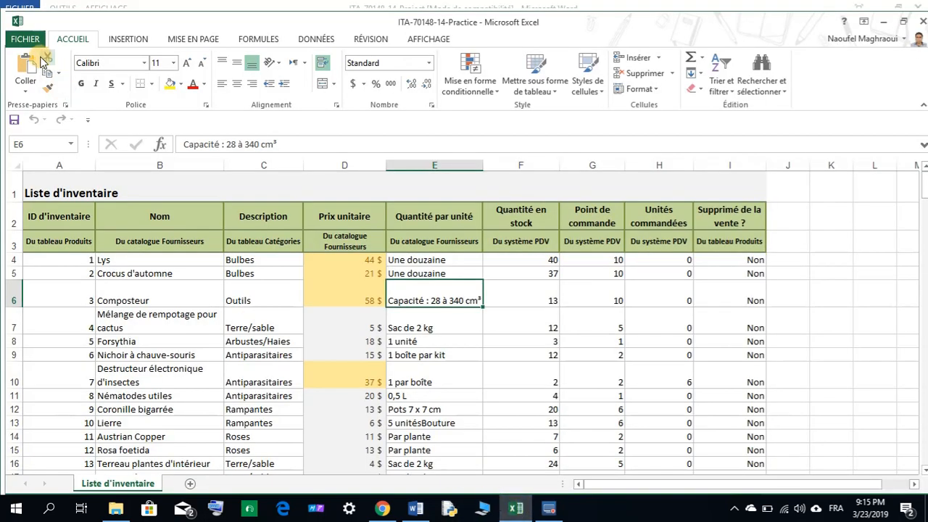
click(20, 34)
click(48, 174)
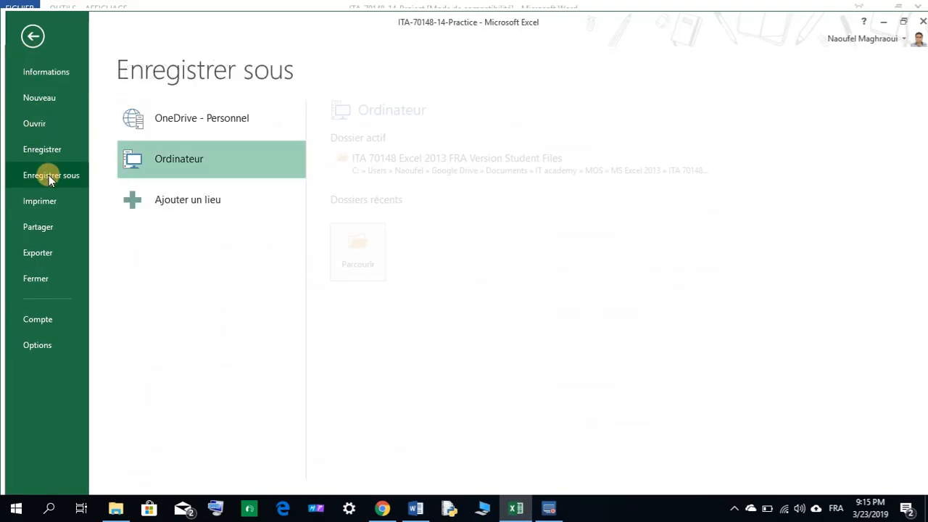
click(383, 251)
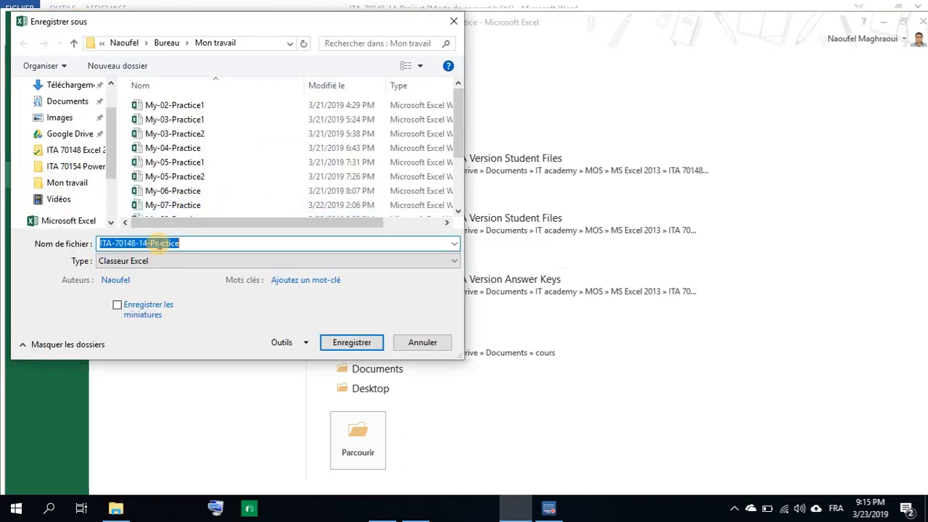
right_click(160, 244)
click(203, 301)
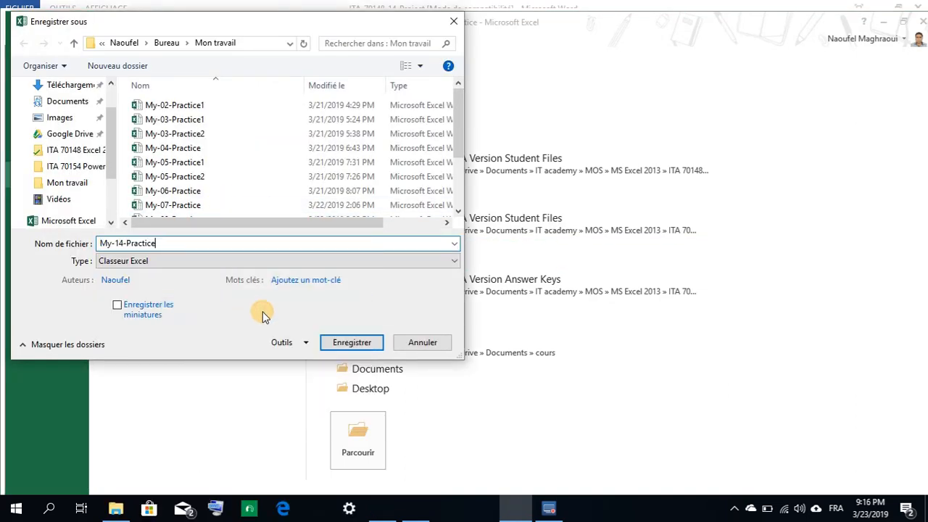
click(352, 342)
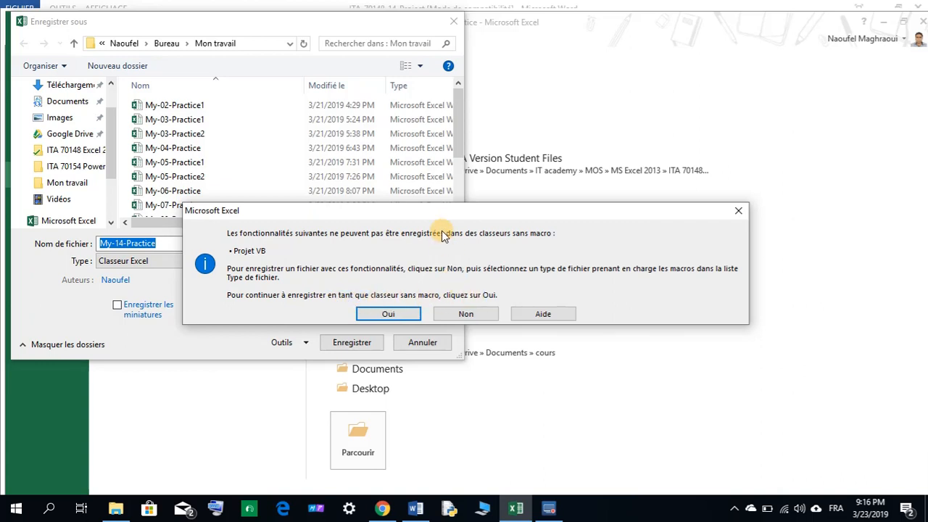
Decline saving without macros, and save My-14-Practice with the file type Classeur Excel (prenant en charge les macros)
drag(445, 207, 589, 104)
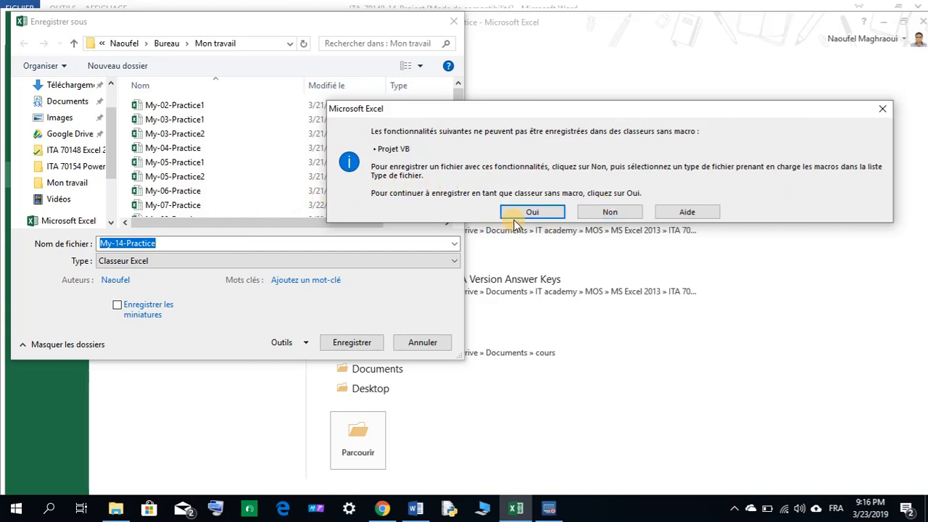
click(606, 212)
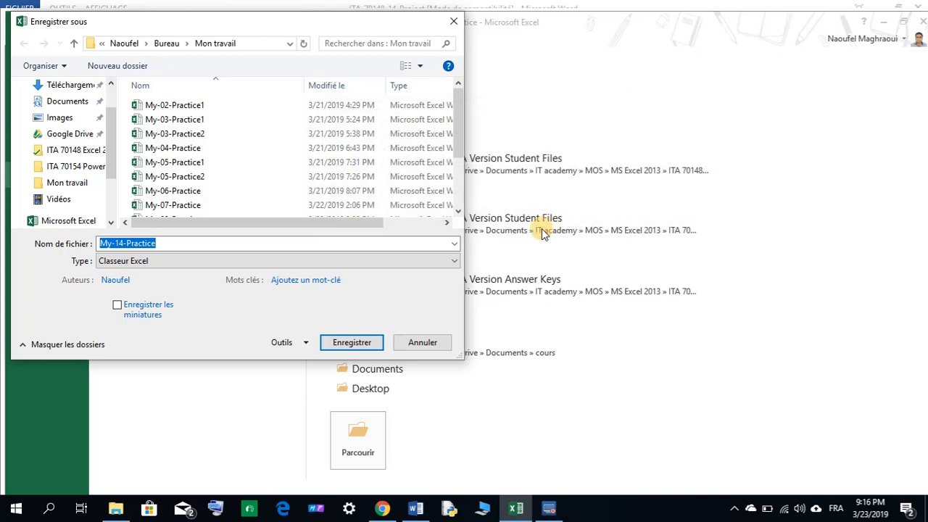
click(456, 262)
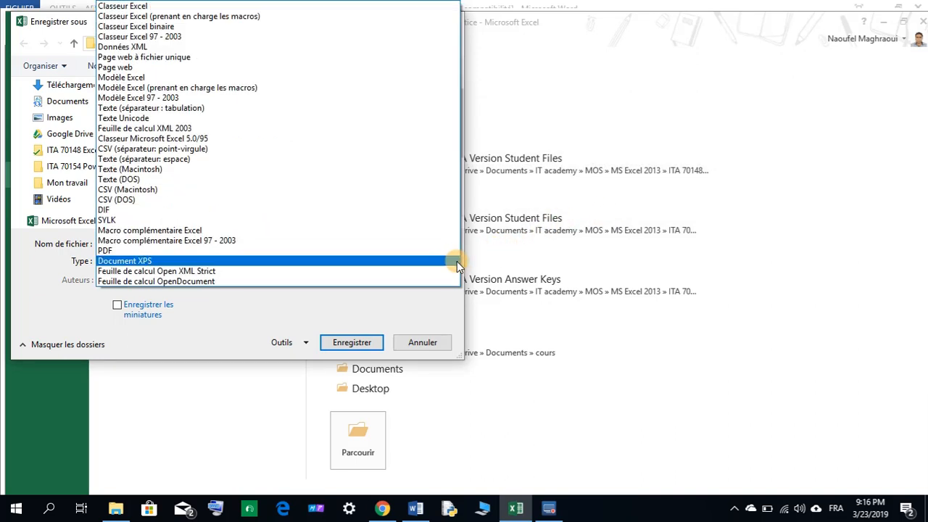
click(220, 22)
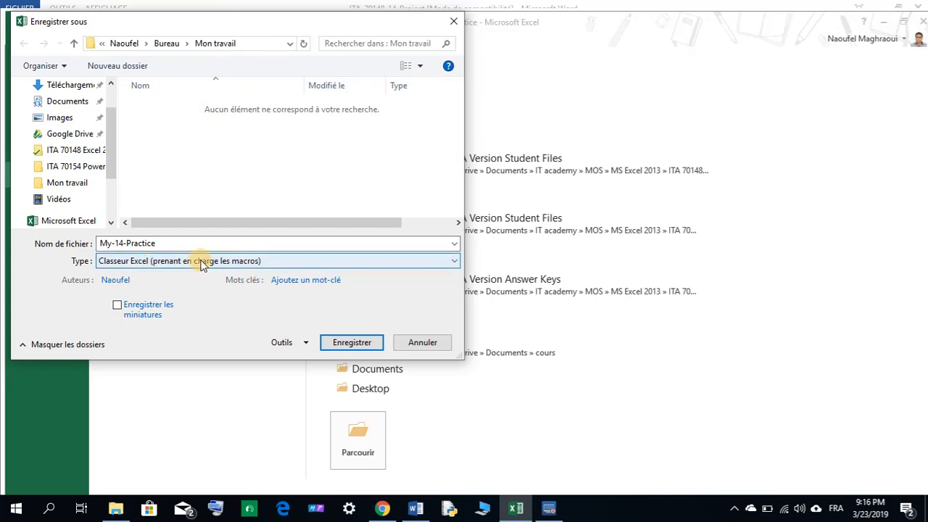
click(352, 345)
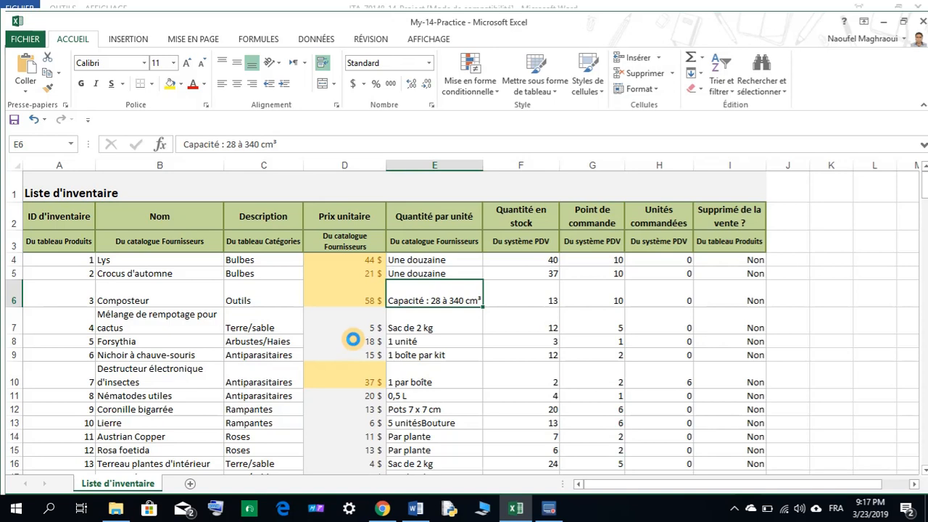